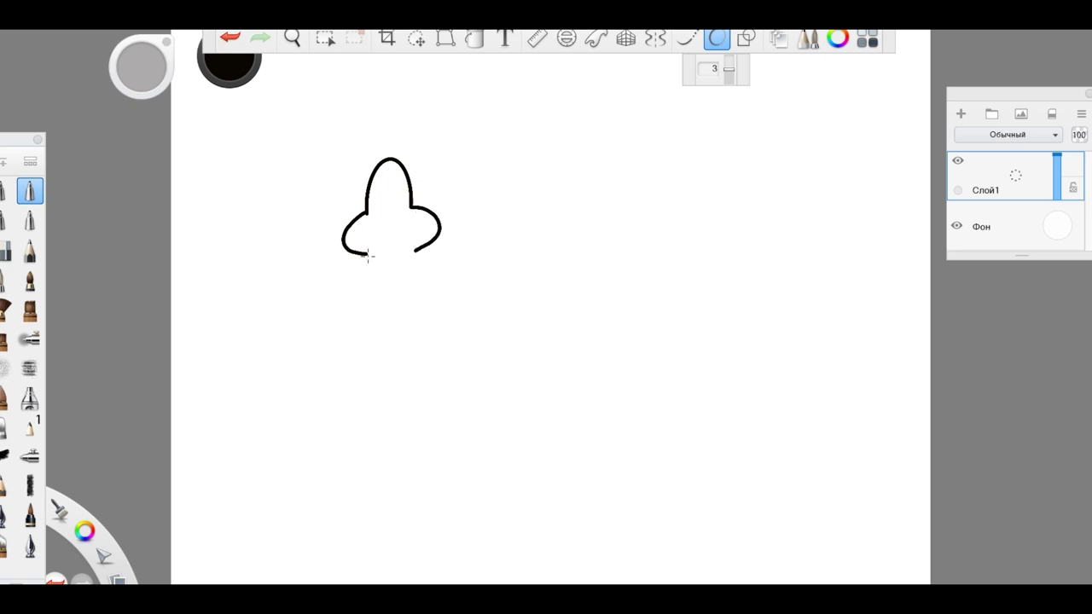
{"action": "left_click_drag", "start_coordinate": [371, 196], "coordinate": [401, 197]}
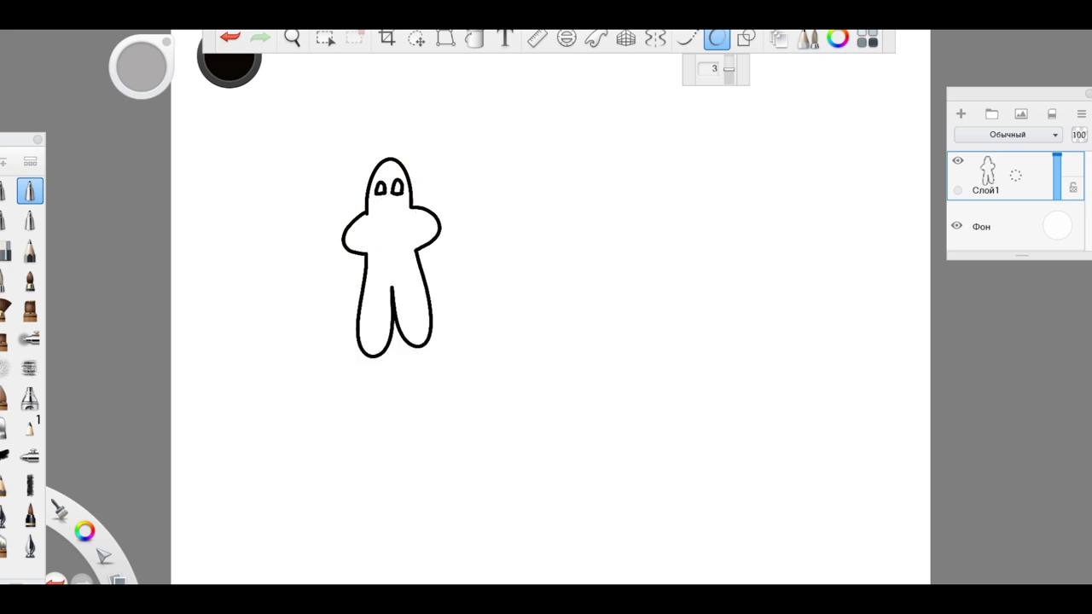
{"action": "key", "text": "ctrl+z"}
{"action": "key", "text": "ctrl+z"}
{"action": "key", "text": "ctrl+z"}
{"action": "key", "text": "ctrl+z"}
{"action": "key", "text": "ctrl+z"}
{"action": "key", "text": "ctrl+z"}
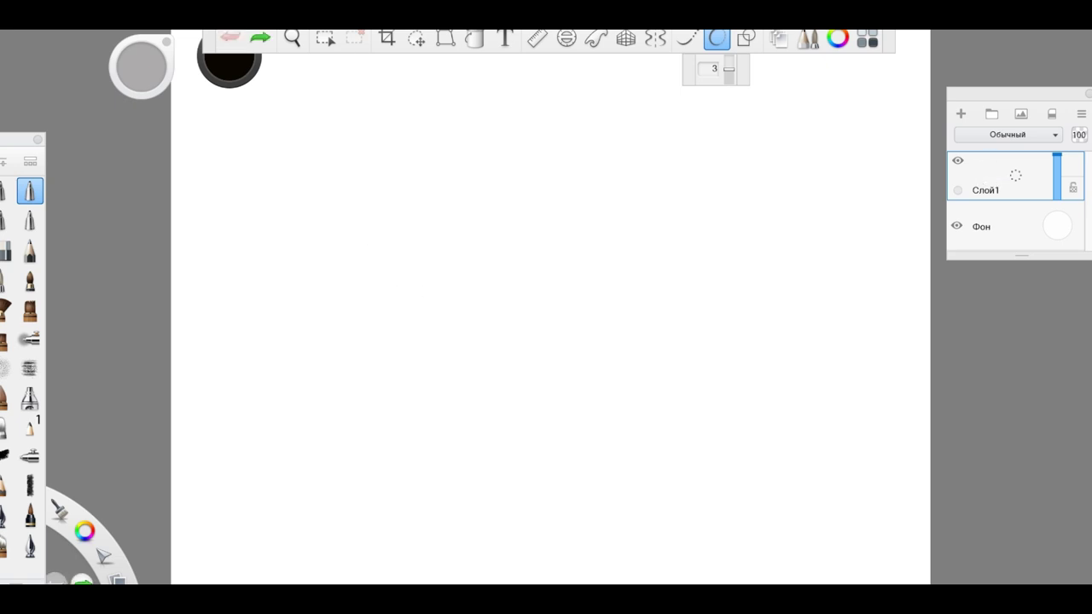
- Draw a rounded two-legged figure with eyes, a pointed mouth, looped arms, toe lines and a crown of triangular rays above its head
{"action": "mouse_move", "coordinate": [322, 231]}
{"action": "left_mouse_down"}
{"action": "mouse_move", "coordinate": [366, 168]}
{"action": "mouse_move", "coordinate": [341, 361]}
{"action": "mouse_move", "coordinate": [418, 359]}
{"action": "left_mouse_up"}
{"action": "key", "text": "ctrl+z"}
{"action": "left_click_drag", "start_coordinate": [368, 183], "coordinate": [381, 182]}
{"action": "mouse_move", "coordinate": [394, 182]}
{"action": "left_mouse_down"}
{"action": "mouse_move", "coordinate": [403, 167]}
{"action": "mouse_move", "coordinate": [395, 189]}
{"action": "mouse_move", "coordinate": [449, 225]}
{"action": "left_mouse_up"}
{"action": "left_click_drag", "start_coordinate": [356, 202], "coordinate": [327, 227]}
{"action": "mouse_move", "coordinate": [344, 125]}
{"action": "left_mouse_down"}
{"action": "mouse_move", "coordinate": [393, 88]}
{"action": "mouse_move", "coordinate": [440, 109]}
{"action": "left_mouse_up"}
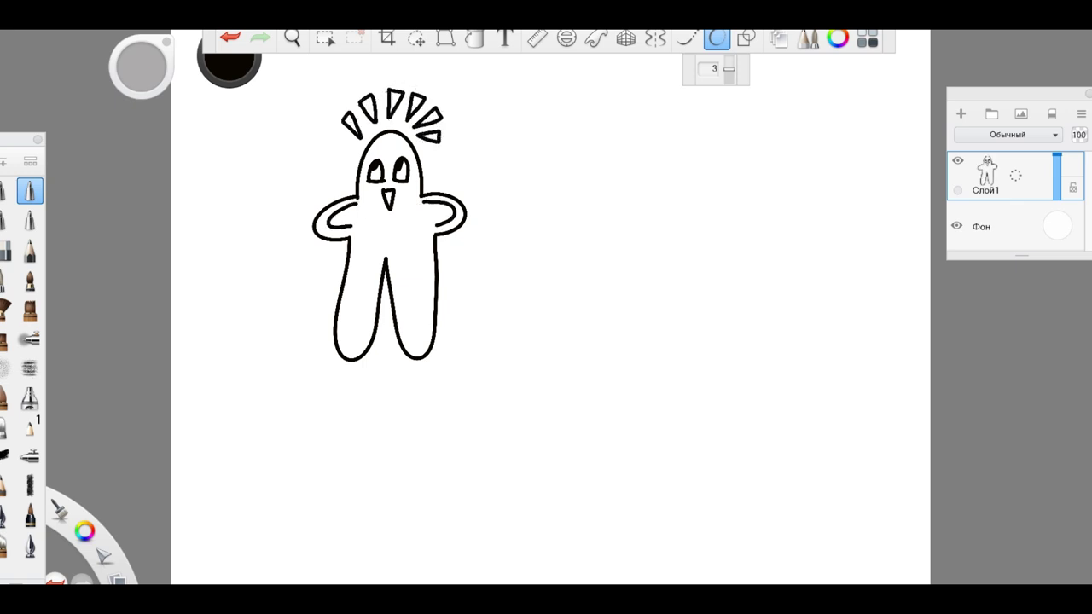
{"action": "left_click_drag", "start_coordinate": [343, 331], "coordinate": [428, 329]}
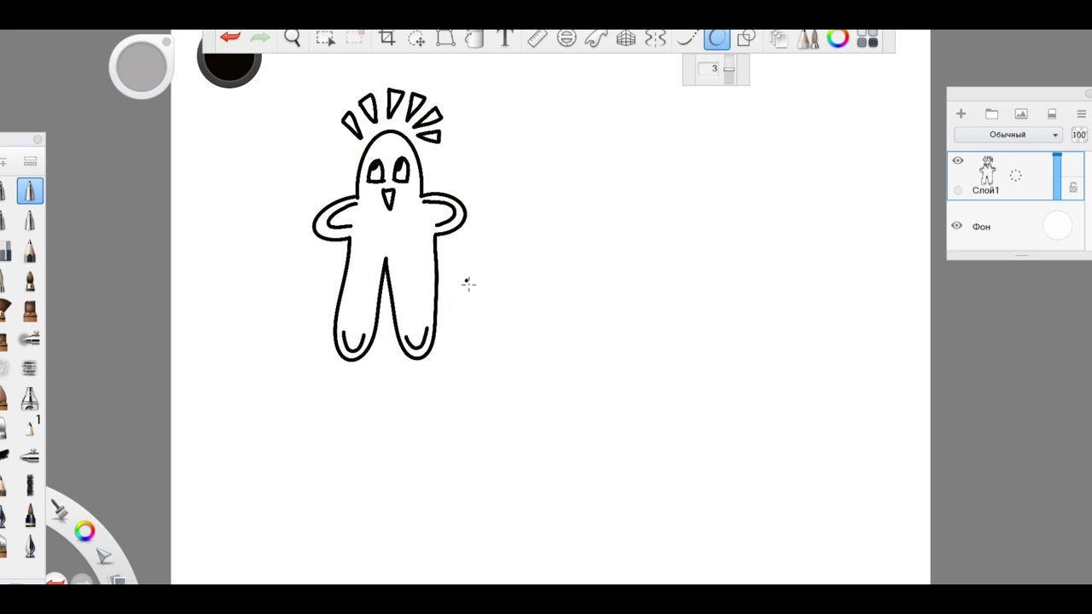
- Draw a large pointed leaf wing on one side of the figure and fill it with a midrib and curved veins
{"action": "scroll", "coordinate": [539, 199], "scroll_direction": "up", "scroll_amount": 2}
{"action": "mouse_move", "coordinate": [427, 216]}
{"action": "left_mouse_down"}
{"action": "mouse_move", "coordinate": [584, 158]}
{"action": "mouse_move", "coordinate": [439, 307]}
{"action": "left_mouse_up"}
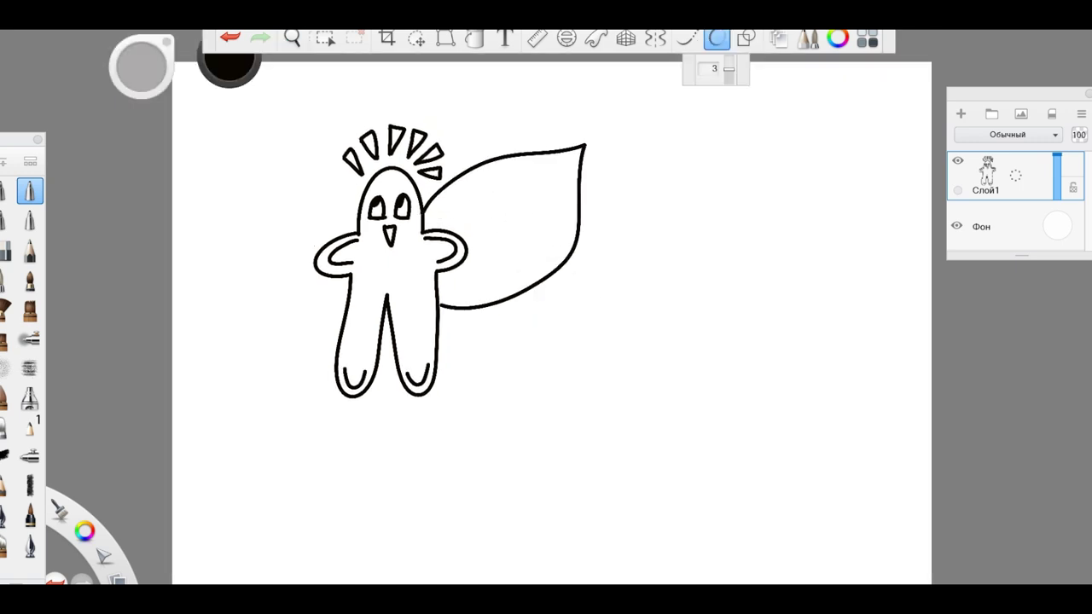
{"action": "left_click_drag", "start_coordinate": [586, 145], "coordinate": [466, 245]}
{"action": "mouse_move", "coordinate": [539, 159]}
{"action": "left_mouse_down"}
{"action": "mouse_move", "coordinate": [579, 208]}
{"action": "mouse_move", "coordinate": [537, 224]}
{"action": "mouse_move", "coordinate": [571, 249]}
{"action": "left_mouse_up"}
{"action": "mouse_move", "coordinate": [492, 162]}
{"action": "left_mouse_down"}
{"action": "mouse_move", "coordinate": [495, 204]}
{"action": "mouse_move", "coordinate": [560, 264]}
{"action": "mouse_move", "coordinate": [478, 236]}
{"action": "left_mouse_up"}
{"action": "mouse_move", "coordinate": [478, 236]}
{"action": "left_mouse_down"}
{"action": "mouse_move", "coordinate": [534, 283]}
{"action": "mouse_move", "coordinate": [475, 256]}
{"action": "left_mouse_up"}
{"action": "mouse_move", "coordinate": [453, 178]}
{"action": "left_mouse_down"}
{"action": "mouse_move", "coordinate": [468, 272]}
{"action": "mouse_move", "coordinate": [460, 298]}
{"action": "left_mouse_up"}
{"action": "mouse_move", "coordinate": [456, 268]}
{"action": "left_mouse_down"}
{"action": "mouse_move", "coordinate": [441, 281]}
{"action": "mouse_move", "coordinate": [444, 306]}
{"action": "left_mouse_up"}
- Draw a matching leaf wing on the figure's opposite side with a midrib and curved veins
{"action": "mouse_move", "coordinate": [357, 206]}
{"action": "left_mouse_down"}
{"action": "mouse_move", "coordinate": [259, 282]}
{"action": "mouse_move", "coordinate": [347, 300]}
{"action": "left_mouse_up"}
{"action": "left_click_drag", "start_coordinate": [207, 140], "coordinate": [333, 236]}
{"action": "mouse_move", "coordinate": [270, 144]}
{"action": "left_mouse_down"}
{"action": "mouse_move", "coordinate": [260, 181]}
{"action": "mouse_move", "coordinate": [226, 208]}
{"action": "mouse_move", "coordinate": [290, 192]}
{"action": "mouse_move", "coordinate": [237, 256]}
{"action": "left_mouse_up"}
{"action": "left_click_drag", "start_coordinate": [290, 178], "coordinate": [275, 232]}
{"action": "left_click_drag", "start_coordinate": [331, 229], "coordinate": [262, 277]}
{"action": "left_click_drag", "start_coordinate": [323, 163], "coordinate": [328, 238]}
{"action": "left_click_drag", "start_coordinate": [351, 232], "coordinate": [346, 184]}
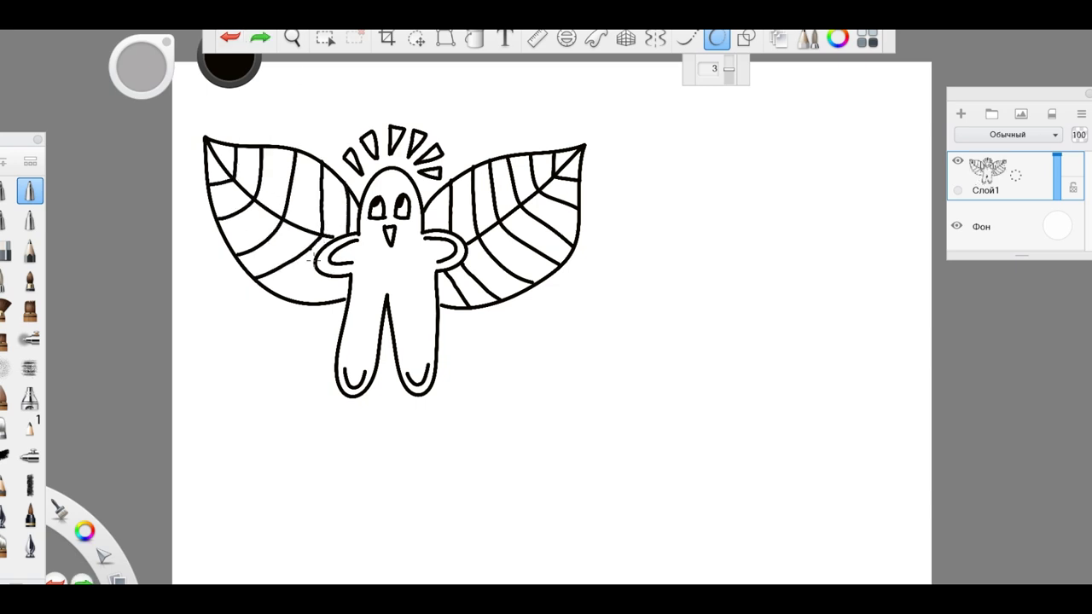
- Draw two small pointed leaves below the large wings, one beside each leg, and add veins to them
{"action": "mouse_move", "coordinate": [346, 302]}
{"action": "left_mouse_down"}
{"action": "mouse_move", "coordinate": [299, 342]}
{"action": "mouse_move", "coordinate": [344, 357]}
{"action": "left_mouse_up"}
{"action": "left_click_drag", "start_coordinate": [444, 309], "coordinate": [490, 340]}
{"action": "left_click_drag", "start_coordinate": [488, 343], "coordinate": [438, 351]}
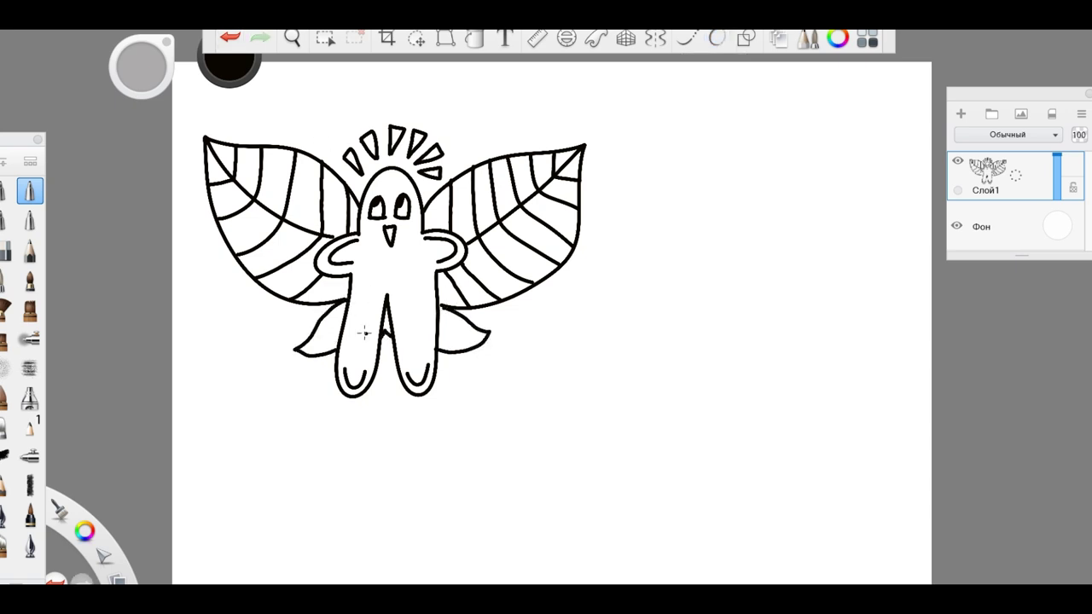
{"action": "left_click_drag", "start_coordinate": [337, 307], "coordinate": [329, 321]}
{"action": "mouse_move", "coordinate": [445, 323]}
{"action": "left_mouse_down"}
{"action": "mouse_move", "coordinate": [492, 338]}
{"action": "mouse_move", "coordinate": [472, 334]}
{"action": "left_mouse_up"}
{"action": "mouse_move", "coordinate": [458, 314]}
{"action": "left_mouse_down"}
{"action": "mouse_move", "coordinate": [473, 349]}
{"action": "mouse_move", "coordinate": [455, 329]}
{"action": "left_mouse_up"}
{"action": "left_click_drag", "start_coordinate": [456, 332], "coordinate": [463, 349]}
{"action": "left_click_drag", "start_coordinate": [463, 307], "coordinate": [447, 317]}
- Hide the winged figure's layer Слой1 and draw a small circle with the ellipse shape on a new layer as a head
{"action": "mouse_move", "coordinate": [602, 377]}
{"action": "left_mouse_down"}
{"action": "mouse_move", "coordinate": [555, 361]}
{"action": "mouse_move", "coordinate": [504, 362]}
{"action": "left_mouse_up"}
{"action": "left_click", "coordinate": [961, 113]}
{"action": "left_click", "coordinate": [957, 209]}
{"action": "left_click", "coordinate": [745, 38]}
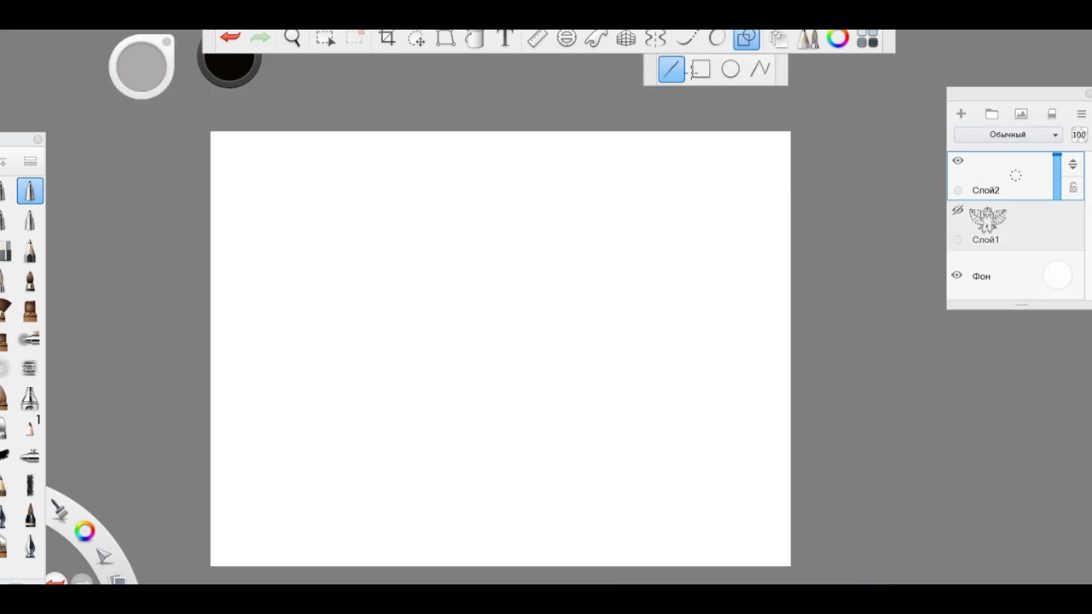
{"action": "left_click", "coordinate": [728, 68]}
{"action": "mouse_move", "coordinate": [504, 230]}
{"action": "left_mouse_down"}
{"action": "mouse_move", "coordinate": [536, 241]}
{"action": "mouse_move", "coordinate": [485, 215]}
{"action": "mouse_move", "coordinate": [540, 221]}
{"action": "mouse_move", "coordinate": [544, 247]}
{"action": "left_mouse_up"}
{"action": "key", "text": "Escape"}
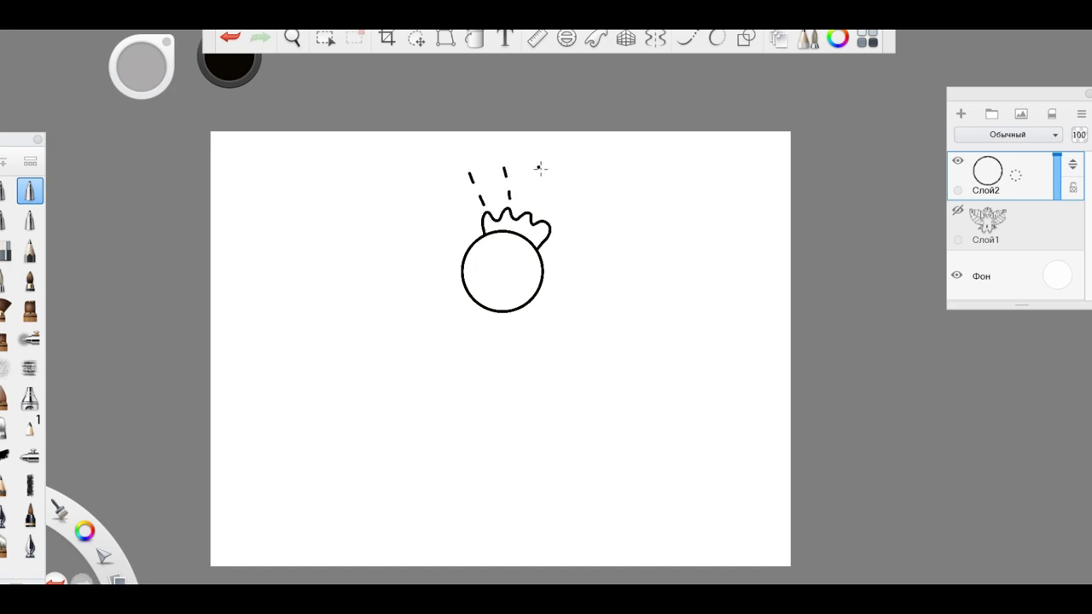
- Draw dashed rays fanning out above the head's wavy crown, motion marks on both sides of it and two small eyes
{"action": "left_click_drag", "start_coordinate": [539, 167], "coordinate": [538, 184]}
{"action": "left_click_drag", "start_coordinate": [536, 195], "coordinate": [534, 203]}
{"action": "left_click_drag", "start_coordinate": [588, 180], "coordinate": [584, 187]}
{"action": "mouse_move", "coordinate": [570, 202]}
{"action": "left_mouse_down"}
{"action": "mouse_move", "coordinate": [575, 166]}
{"action": "mouse_move", "coordinate": [525, 178]}
{"action": "mouse_move", "coordinate": [492, 171]}
{"action": "mouse_move", "coordinate": [486, 153]}
{"action": "mouse_move", "coordinate": [542, 156]}
{"action": "mouse_move", "coordinate": [563, 234]}
{"action": "left_mouse_up"}
{"action": "left_click_drag", "start_coordinate": [572, 226], "coordinate": [569, 234]}
{"action": "left_click_drag", "start_coordinate": [467, 210], "coordinate": [466, 221]}
{"action": "left_click_drag", "start_coordinate": [472, 211], "coordinate": [471, 221]}
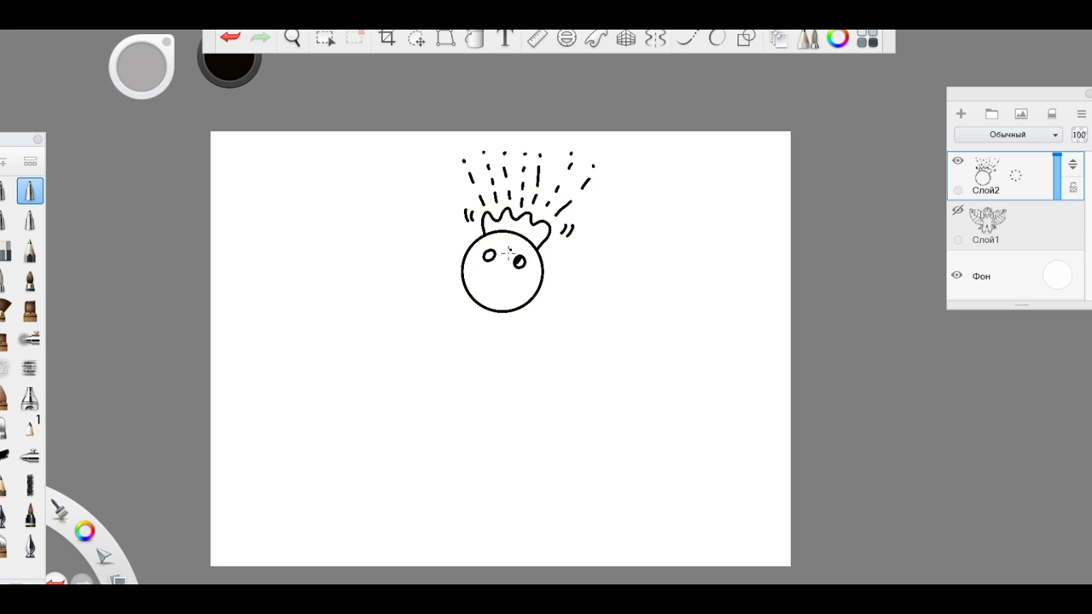
- Draw a curved twig body below the head, with two raised branch arms and two branch legs
{"action": "mouse_move", "coordinate": [488, 311]}
{"action": "left_mouse_down"}
{"action": "mouse_move", "coordinate": [468, 378]}
{"action": "mouse_move", "coordinate": [493, 312]}
{"action": "left_mouse_up"}
{"action": "mouse_move", "coordinate": [479, 376]}
{"action": "left_mouse_down"}
{"action": "mouse_move", "coordinate": [520, 365]}
{"action": "mouse_move", "coordinate": [478, 394]}
{"action": "mouse_move", "coordinate": [444, 340]}
{"action": "mouse_move", "coordinate": [466, 388]}
{"action": "mouse_move", "coordinate": [457, 438]}
{"action": "mouse_move", "coordinate": [415, 499]}
{"action": "left_mouse_up"}
{"action": "mouse_move", "coordinate": [443, 487]}
{"action": "left_mouse_down"}
{"action": "mouse_move", "coordinate": [479, 393]}
{"action": "mouse_move", "coordinate": [406, 518]}
{"action": "mouse_move", "coordinate": [381, 453]}
{"action": "left_mouse_up"}
{"action": "left_click_drag", "start_coordinate": [378, 453], "coordinate": [410, 561]}
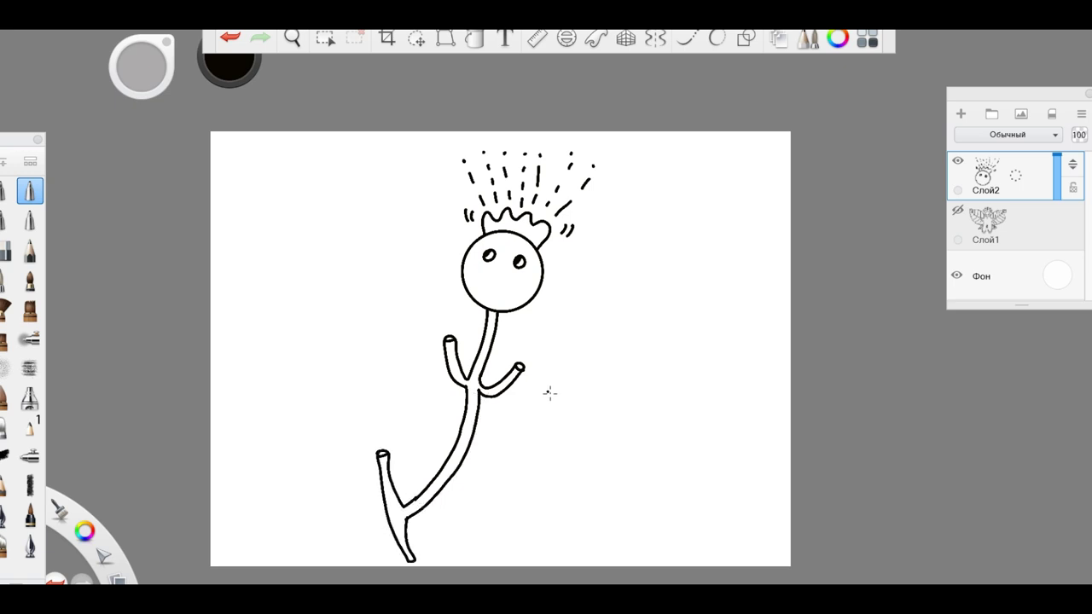
- Draw veined leaves growing from the twig character's two arms and hide its layer Слой2
{"action": "mouse_move", "coordinate": [551, 360]}
{"action": "left_mouse_down"}
{"action": "mouse_move", "coordinate": [595, 308]}
{"action": "mouse_move", "coordinate": [545, 363]}
{"action": "left_mouse_up"}
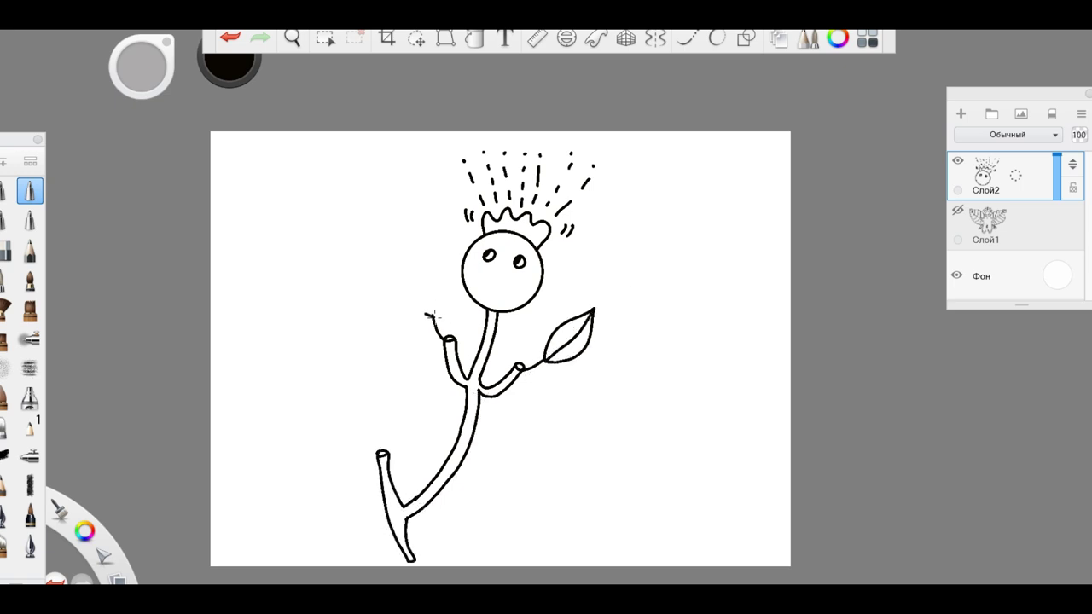
{"action": "left_click_drag", "start_coordinate": [439, 318], "coordinate": [415, 253]}
{"action": "left_click_drag", "start_coordinate": [416, 253], "coordinate": [438, 317]}
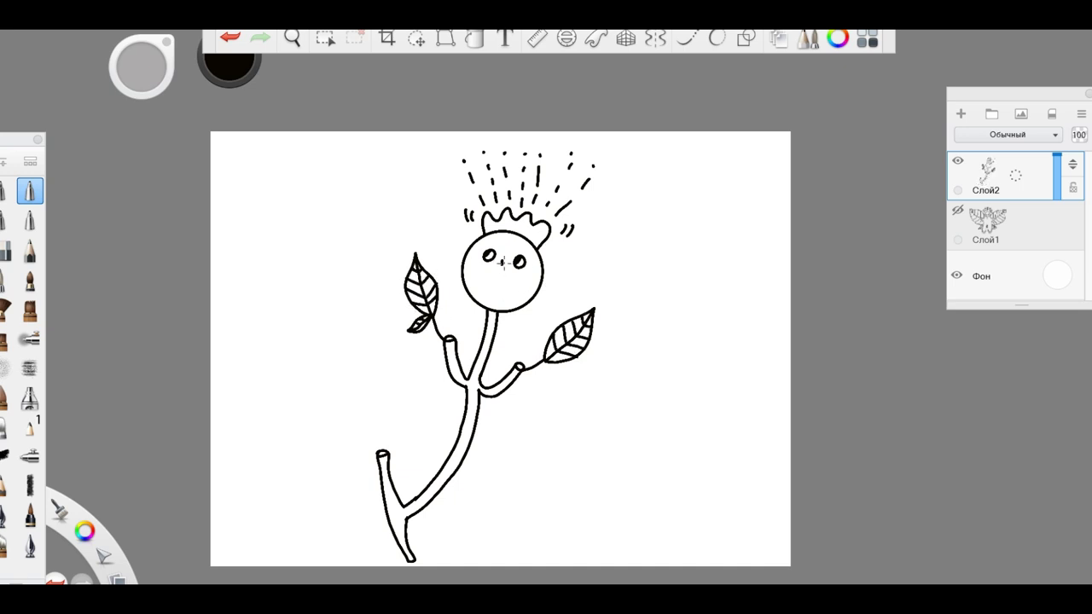
{"action": "left_click", "coordinate": [957, 160]}
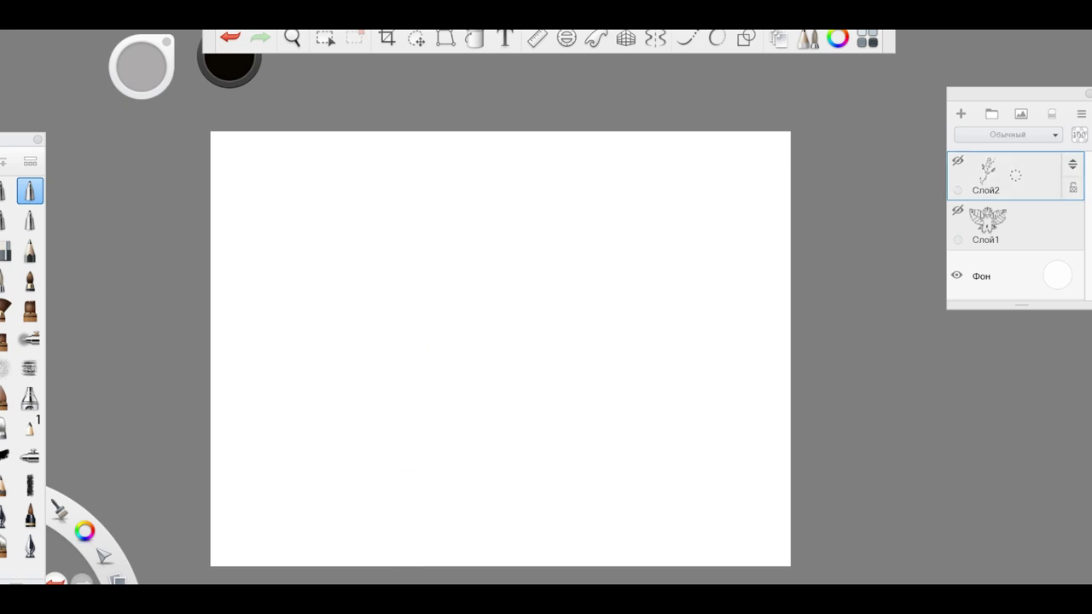
{"action": "left_click", "coordinate": [716, 38]}
{"action": "mouse_move", "coordinate": [380, 243]}
{"action": "left_mouse_down"}
{"action": "mouse_move", "coordinate": [454, 256]}
{"action": "mouse_move", "coordinate": [628, 445]}
{"action": "left_mouse_up"}
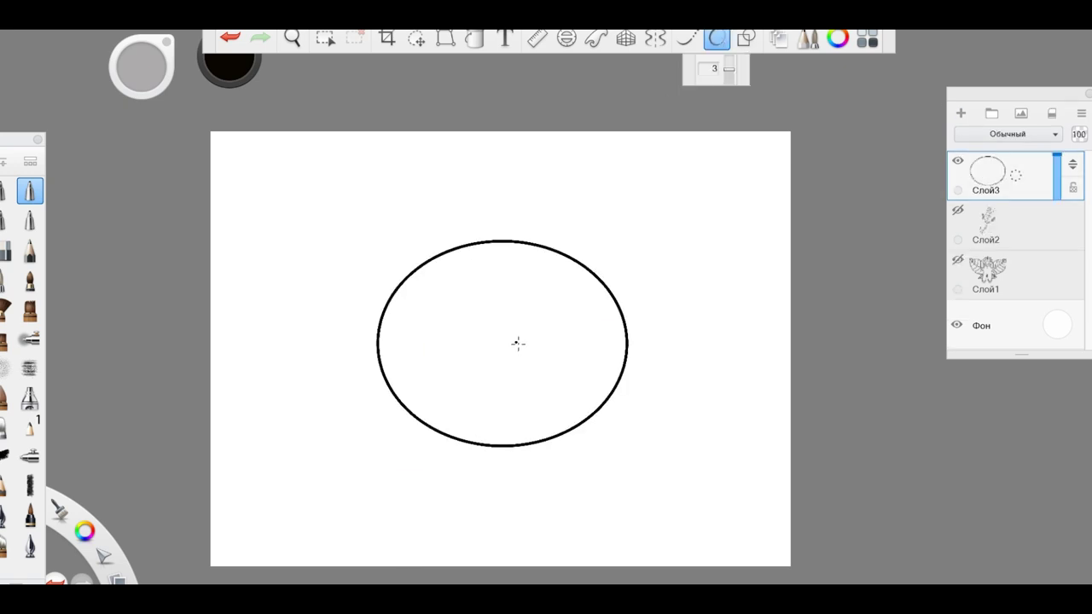
{"action": "mouse_move", "coordinate": [518, 343]}
{"action": "left_mouse_down"}
{"action": "mouse_move", "coordinate": [573, 304]}
{"action": "mouse_move", "coordinate": [531, 340]}
{"action": "left_mouse_up"}
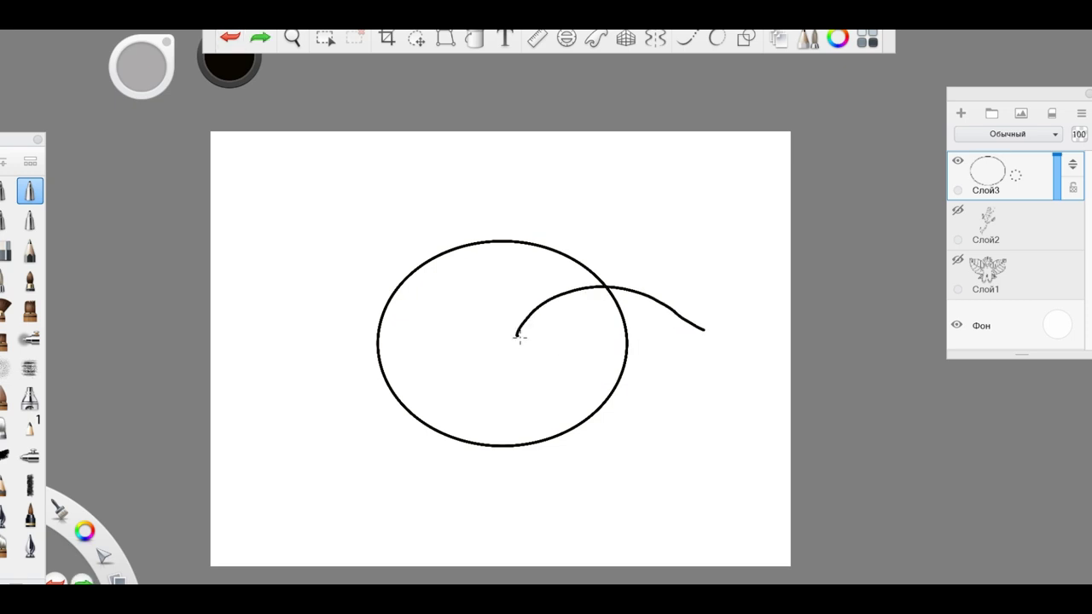
{"action": "mouse_move", "coordinate": [744, 333]}
{"action": "left_mouse_down"}
{"action": "mouse_move", "coordinate": [639, 345]}
{"action": "mouse_move", "coordinate": [740, 336]}
{"action": "left_mouse_up"}
{"action": "mouse_move", "coordinate": [517, 338]}
{"action": "left_mouse_down"}
{"action": "mouse_move", "coordinate": [369, 261]}
{"action": "mouse_move", "coordinate": [427, 344]}
{"action": "mouse_move", "coordinate": [247, 346]}
{"action": "left_mouse_up"}
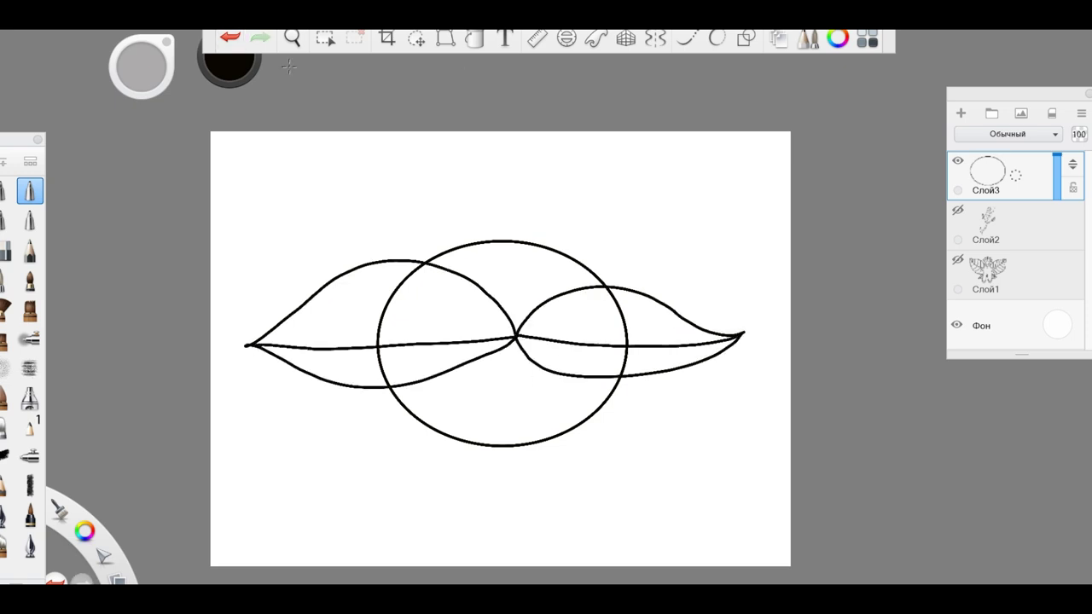
{"action": "key", "text": "ctrl+z"}
{"action": "key", "text": "ctrl+z"}
{"action": "key", "text": "ctrl+z"}
{"action": "key", "text": "ctrl+z"}
{"action": "key", "text": "ctrl+z"}
{"action": "key", "text": "ctrl+z"}
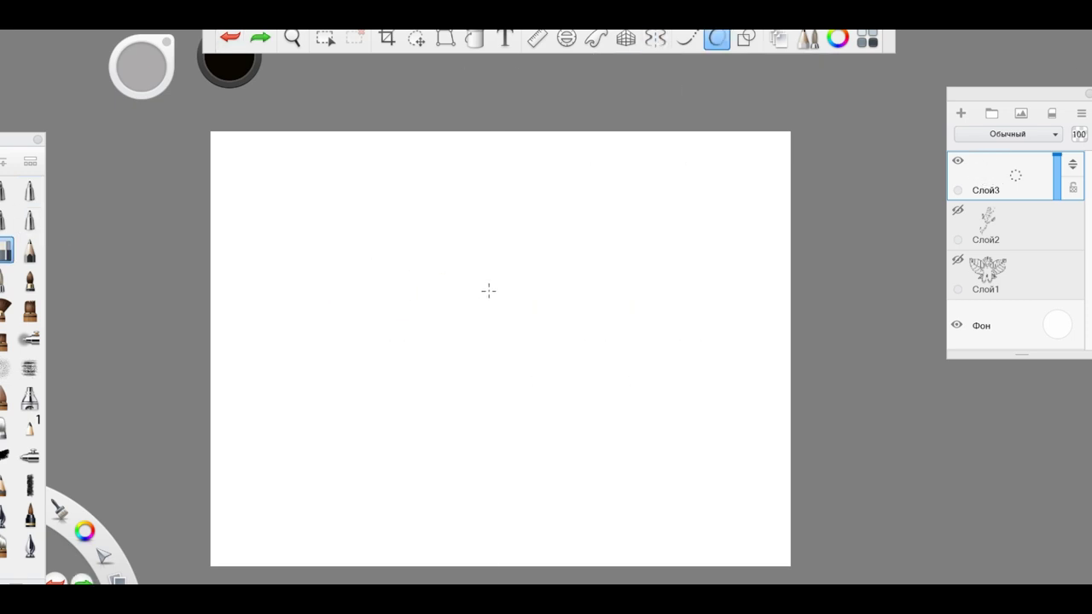
- Draw a moustache of two curved pointed leaves with midribs, using vertical mirror symmetry centred on the canvas
{"action": "key", "text": "x"}
{"action": "left_click_drag", "start_coordinate": [509, 338], "coordinate": [522, 324]}
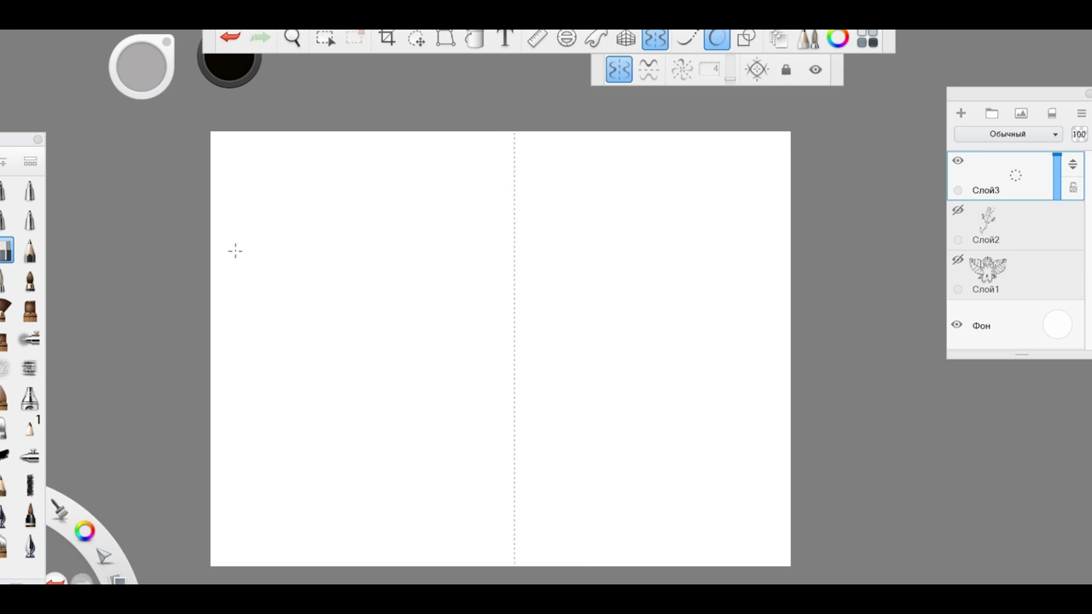
{"action": "left_click_drag", "start_coordinate": [410, 293], "coordinate": [515, 318]}
{"action": "key", "text": "ctrl+z"}
{"action": "left_click_drag", "start_coordinate": [341, 264], "coordinate": [514, 312]}
{"action": "key", "text": "ctrl+z"}
{"action": "left_click_drag", "start_coordinate": [378, 297], "coordinate": [514, 305]}
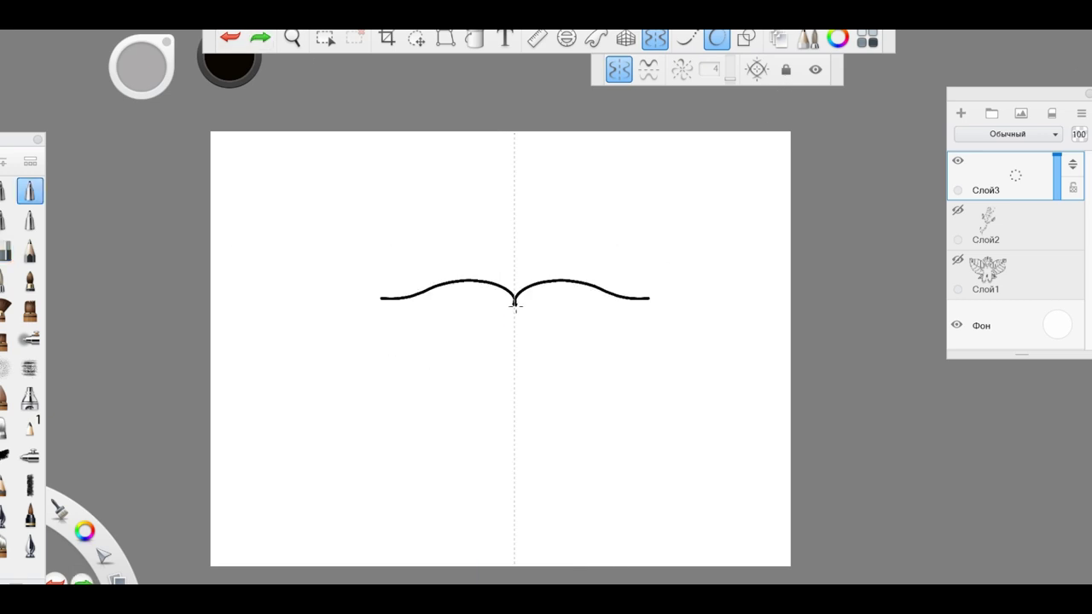
{"action": "mouse_move", "coordinate": [341, 285]}
{"action": "left_mouse_down"}
{"action": "mouse_move", "coordinate": [515, 340]}
{"action": "mouse_move", "coordinate": [514, 303]}
{"action": "left_mouse_up"}
{"action": "key", "text": "x"}
- Draw a large circle around the moustache's centre on a new layer and place the moustache layer above it
{"action": "key", "text": "ctrl+shift+n"}
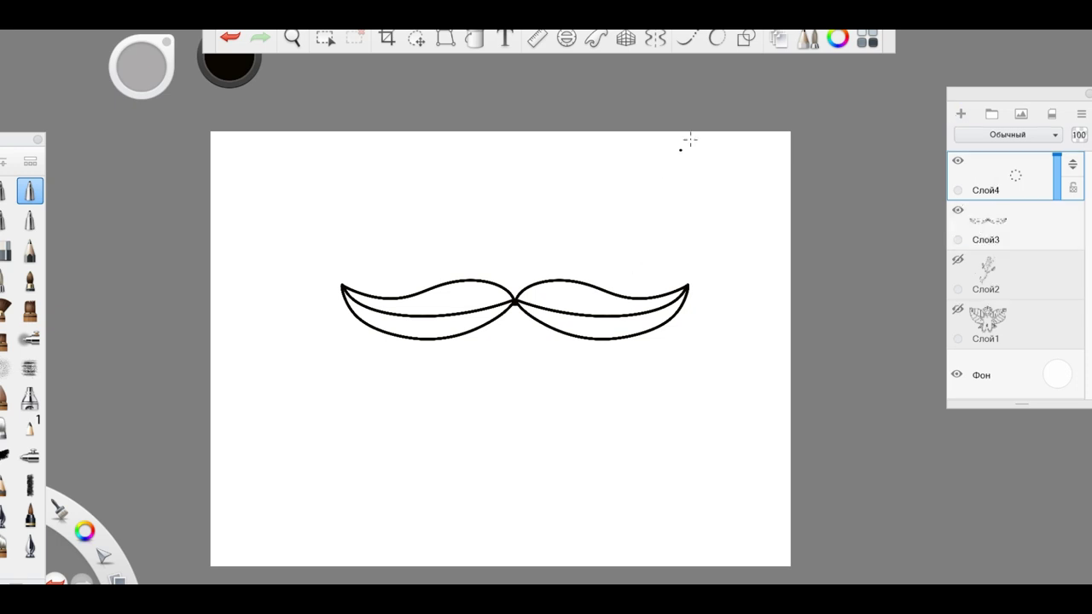
{"action": "mouse_move", "coordinate": [597, 282]}
{"action": "left_mouse_down"}
{"action": "mouse_move", "coordinate": [433, 383]}
{"action": "mouse_move", "coordinate": [601, 401]}
{"action": "left_mouse_up"}
{"action": "key", "text": "ctrl+z"}
{"action": "left_click_drag", "start_coordinate": [472, 223], "coordinate": [477, 203]}
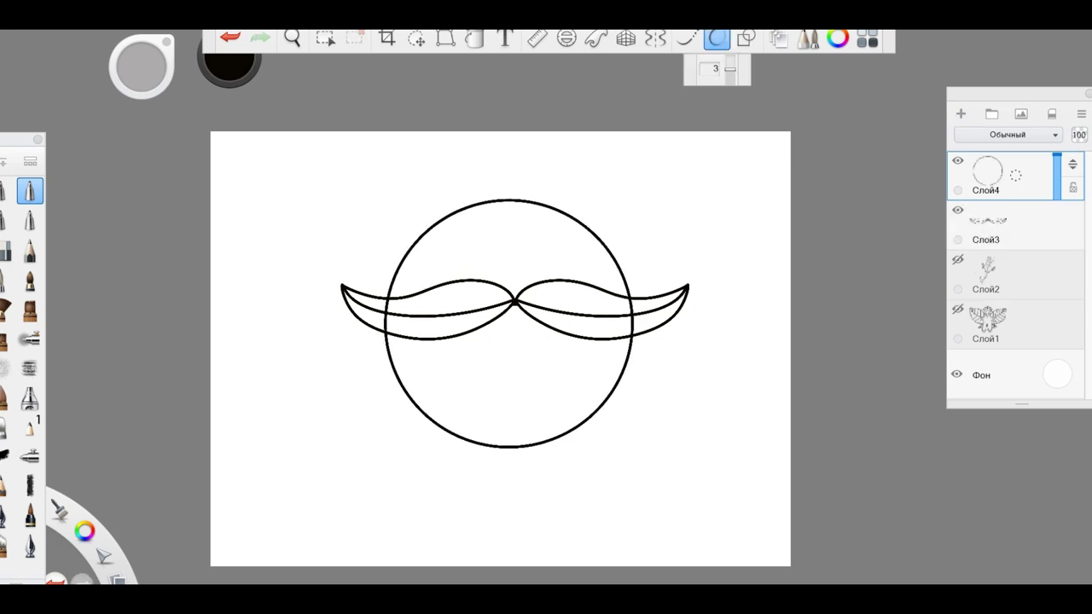
{"action": "left_click_drag", "start_coordinate": [999, 224], "coordinate": [999, 175]}
- Draw curved veins across both moustache leaves and move the moustache slightly lower on the circle
{"action": "key", "text": "o"}
{"action": "left_click_drag", "start_coordinate": [666, 293], "coordinate": [646, 322]}
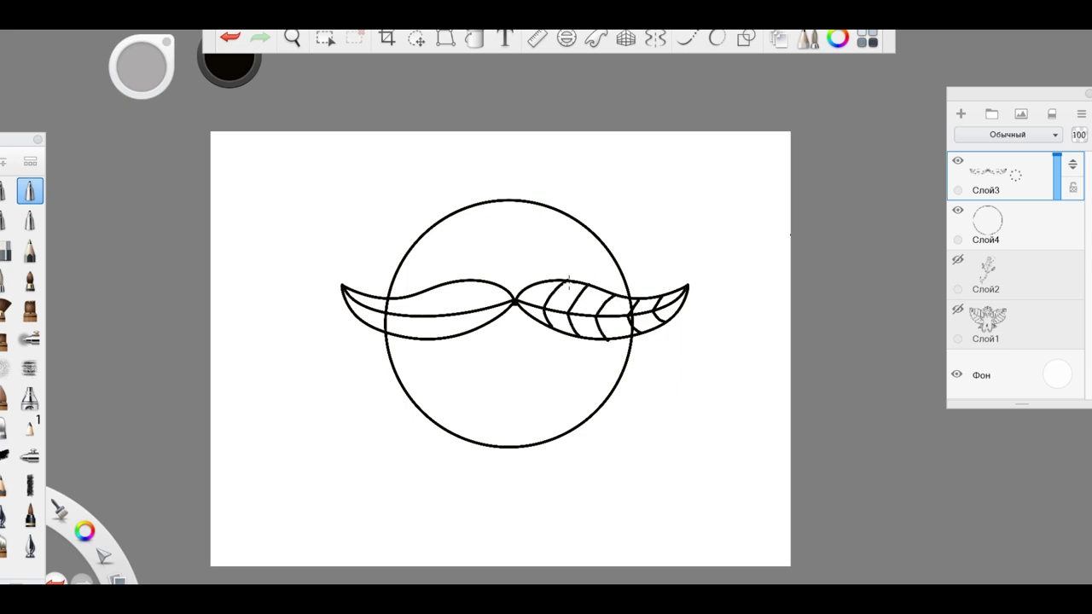
{"action": "left_click_drag", "start_coordinate": [420, 292], "coordinate": [426, 337]}
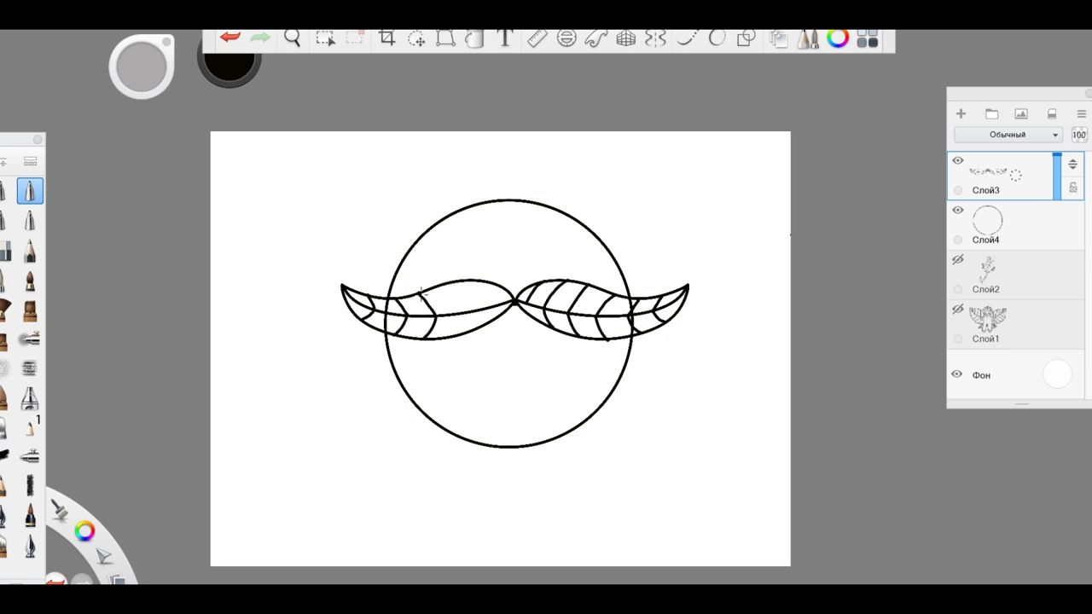
{"action": "key", "text": "v"}
{"action": "left_click_drag", "start_coordinate": [727, 332], "coordinate": [724, 351]}
- Erase the parts of the circle's outline inside the moustache leaves and merge the moustache and circle layers
{"action": "left_click", "coordinate": [986, 223]}
{"action": "double_click", "coordinate": [4, 249]}
{"action": "left_click", "coordinate": [385, 324]}
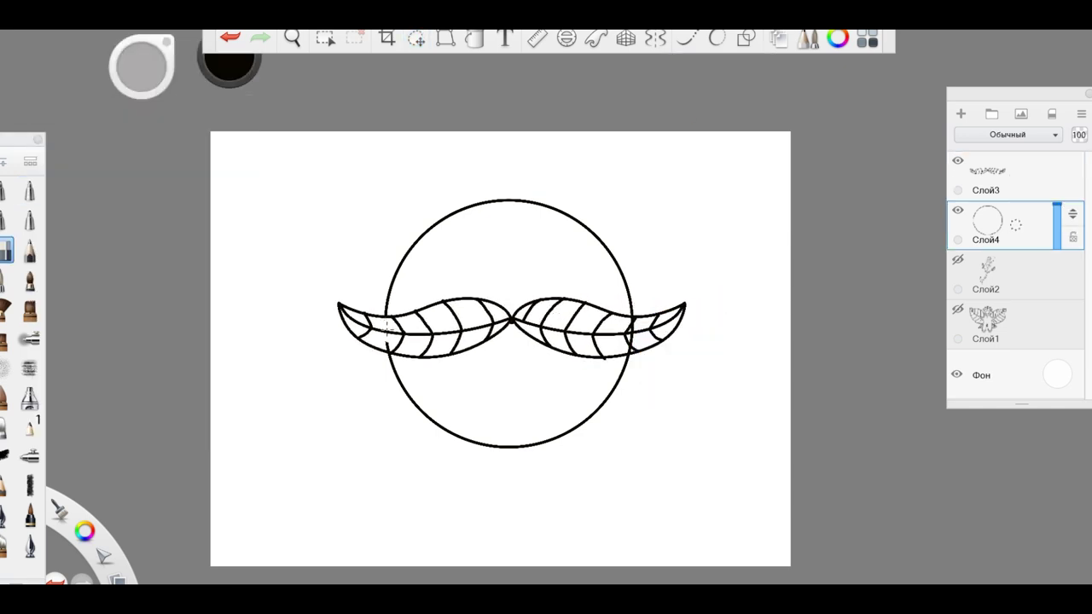
{"action": "left_click", "coordinate": [29, 191]}
{"action": "left_click_drag", "start_coordinate": [1073, 213], "coordinate": [1073, 167]}
- Draw the face with two tall oval eyes and a small nose above the moustache, and a smile with a tongue below it
{"action": "left_click_drag", "start_coordinate": [456, 294], "coordinate": [502, 301]}
{"action": "mouse_move", "coordinate": [536, 302]}
{"action": "left_mouse_down"}
{"action": "mouse_move", "coordinate": [539, 256]}
{"action": "mouse_move", "coordinate": [574, 296]}
{"action": "left_mouse_up"}
{"action": "key", "text": "ctrl+z"}
{"action": "key", "text": "ctrl+z"}
{"action": "key", "text": "o"}
{"action": "left_click_drag", "start_coordinate": [443, 303], "coordinate": [502, 243]}
{"action": "left_click_drag", "start_coordinate": [536, 300], "coordinate": [584, 242]}
{"action": "key", "text": "Escape"}
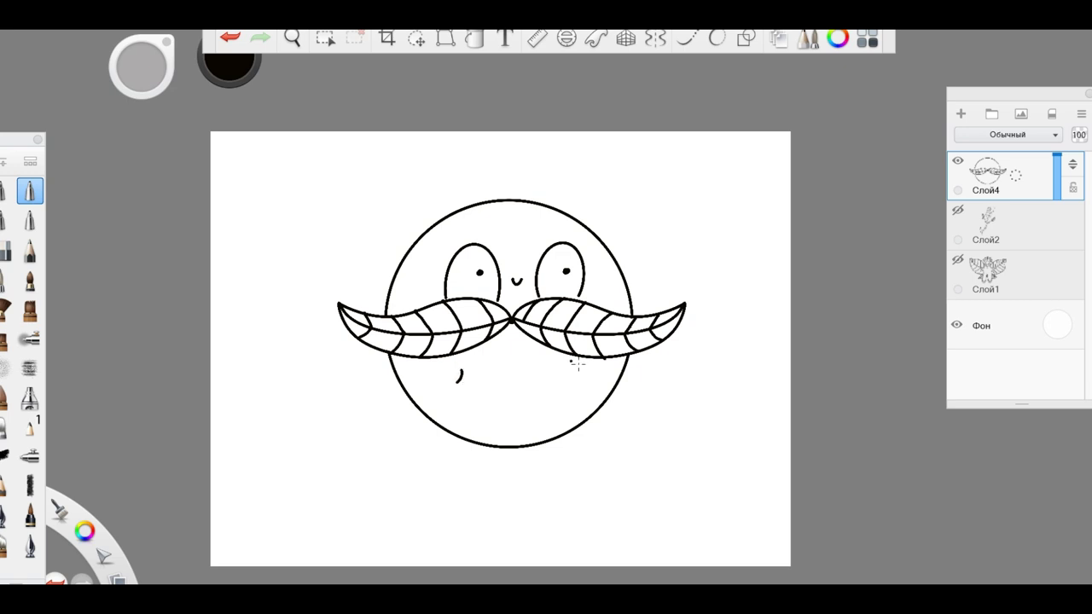
{"action": "mouse_move", "coordinate": [461, 379]}
{"action": "left_mouse_down"}
{"action": "mouse_move", "coordinate": [573, 381]}
{"action": "mouse_move", "coordinate": [498, 399]}
{"action": "left_mouse_up"}
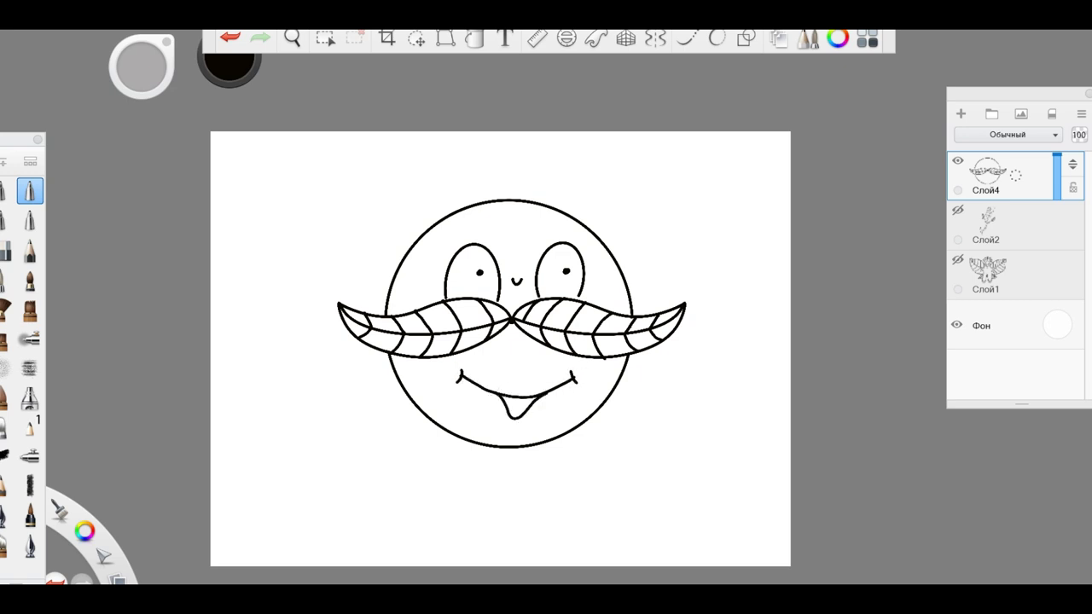
- Draw six small veined leaves around the edge of the round character as ears, hands and feet
{"action": "mouse_move", "coordinate": [600, 239]}
{"action": "left_mouse_down"}
{"action": "mouse_move", "coordinate": [621, 213]}
{"action": "mouse_move", "coordinate": [606, 241]}
{"action": "left_mouse_up"}
{"action": "mouse_move", "coordinate": [417, 241]}
{"action": "left_mouse_down"}
{"action": "mouse_move", "coordinate": [394, 213]}
{"action": "mouse_move", "coordinate": [413, 237]}
{"action": "left_mouse_up"}
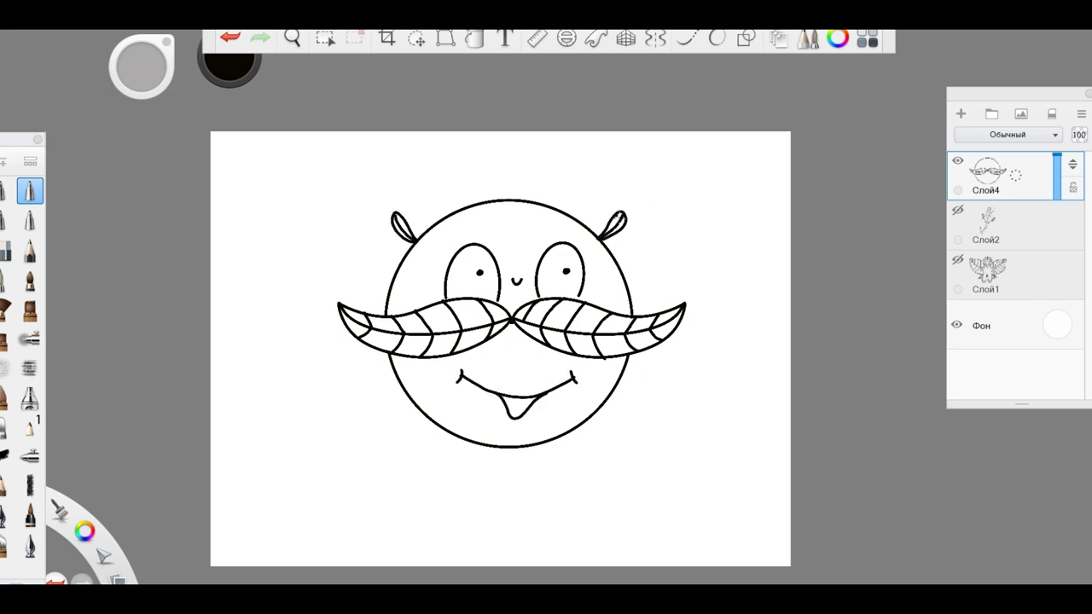
{"action": "left_click_drag", "start_coordinate": [393, 384], "coordinate": [404, 389]}
{"action": "left_click_drag", "start_coordinate": [640, 378], "coordinate": [621, 384]}
{"action": "left_click_drag", "start_coordinate": [474, 440], "coordinate": [468, 445]}
{"action": "left_click_drag", "start_coordinate": [550, 439], "coordinate": [553, 440]}
{"action": "left_click_drag", "start_coordinate": [639, 377], "coordinate": [646, 383]}
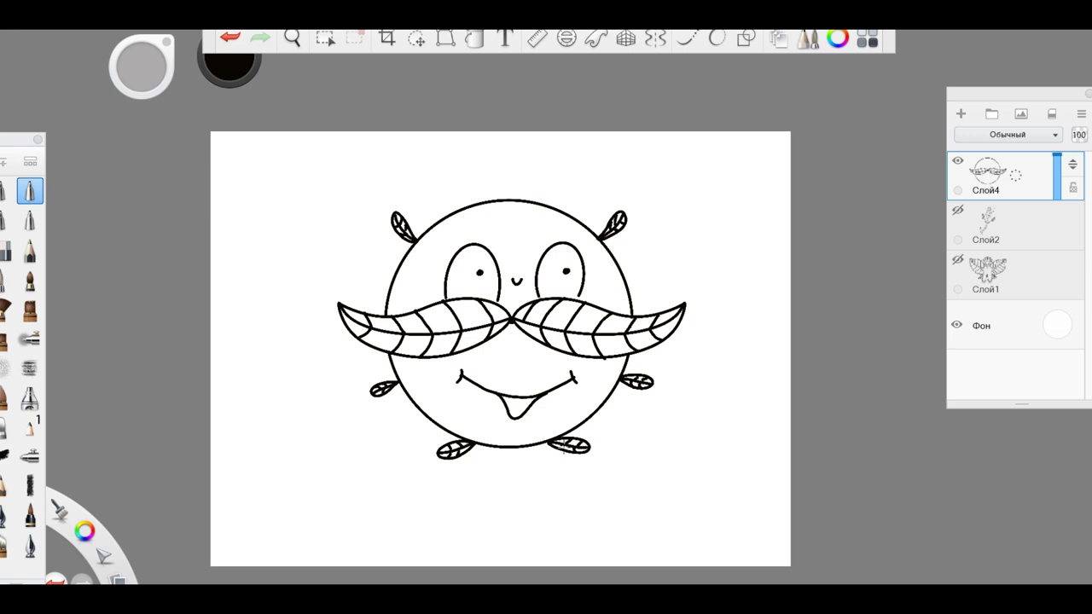
{"action": "left_click_drag", "start_coordinate": [562, 449], "coordinate": [566, 445]}
- Scale down and arrange the three characters so that all of them fit together on the canvas
{"action": "key", "text": "v"}
{"action": "mouse_move", "coordinate": [822, 184]}
{"action": "left_mouse_down"}
{"action": "mouse_move", "coordinate": [842, 219]}
{"action": "mouse_move", "coordinate": [937, 220]}
{"action": "left_mouse_up"}
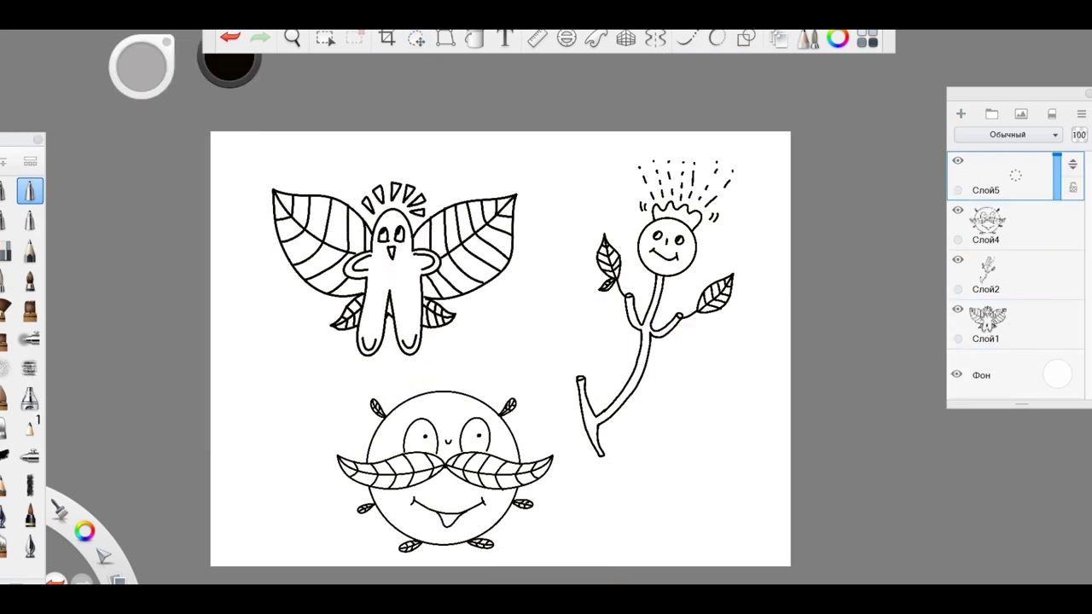
- Draw a scalloped cloud outline around the three characters on the new layer Слой5 with smooth arcs
{"action": "mouse_move", "coordinate": [295, 192]}
{"action": "left_mouse_down"}
{"action": "mouse_move", "coordinate": [329, 145]}
{"action": "mouse_move", "coordinate": [447, 175]}
{"action": "mouse_move", "coordinate": [450, 159]}
{"action": "mouse_move", "coordinate": [674, 141]}
{"action": "mouse_move", "coordinate": [743, 376]}
{"action": "mouse_move", "coordinate": [580, 529]}
{"action": "left_mouse_up"}
{"action": "key", "text": "ctrl+z"}
{"action": "left_click", "coordinate": [716, 38]}
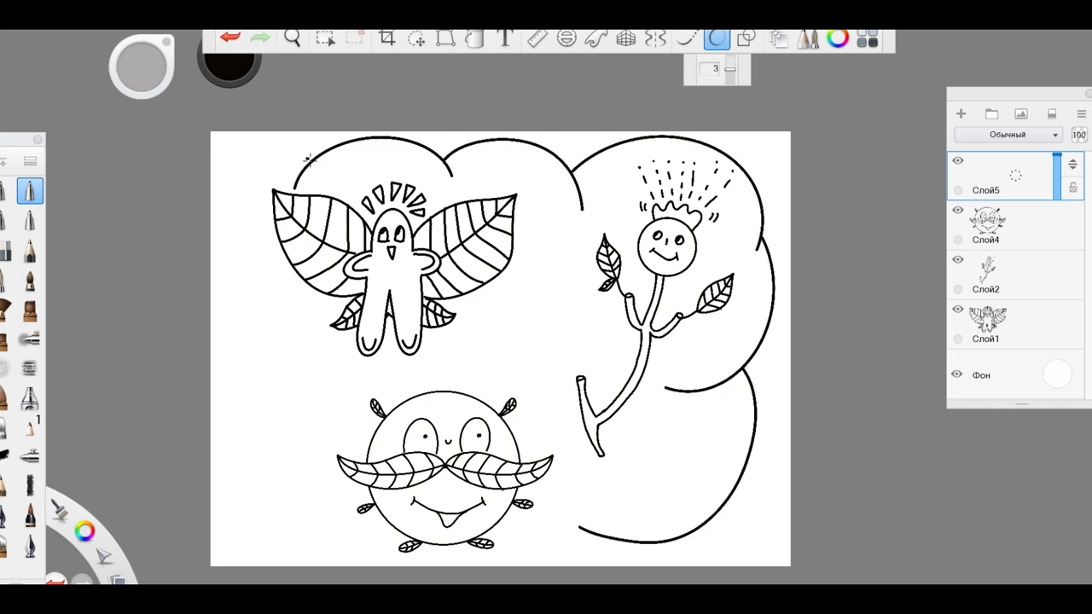
{"action": "mouse_move", "coordinate": [307, 158]}
{"action": "left_mouse_down"}
{"action": "mouse_move", "coordinate": [286, 326]}
{"action": "mouse_move", "coordinate": [303, 512]}
{"action": "mouse_move", "coordinate": [384, 550]}
{"action": "mouse_move", "coordinate": [589, 537]}
{"action": "left_mouse_up"}
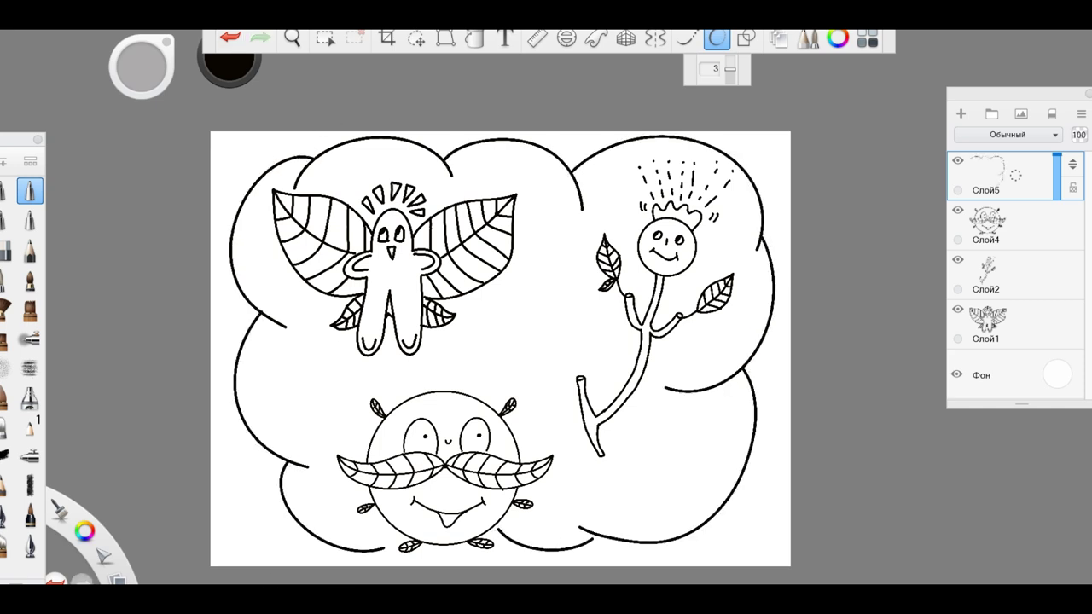
- Add a second set of arcs just inside the cloud outline, following each of its lobes
{"action": "left_click_drag", "start_coordinate": [760, 256], "coordinate": [669, 382]}
{"action": "mouse_move", "coordinate": [741, 380]}
{"action": "left_mouse_down"}
{"action": "mouse_move", "coordinate": [585, 517]}
{"action": "mouse_move", "coordinate": [511, 524]}
{"action": "left_mouse_up"}
{"action": "key", "text": "ctrl+z"}
{"action": "left_click_drag", "start_coordinate": [579, 538], "coordinate": [511, 525]}
{"action": "mouse_move", "coordinate": [584, 178]}
{"action": "left_mouse_down"}
{"action": "mouse_move", "coordinate": [648, 148]}
{"action": "mouse_move", "coordinate": [753, 240]}
{"action": "left_mouse_up"}
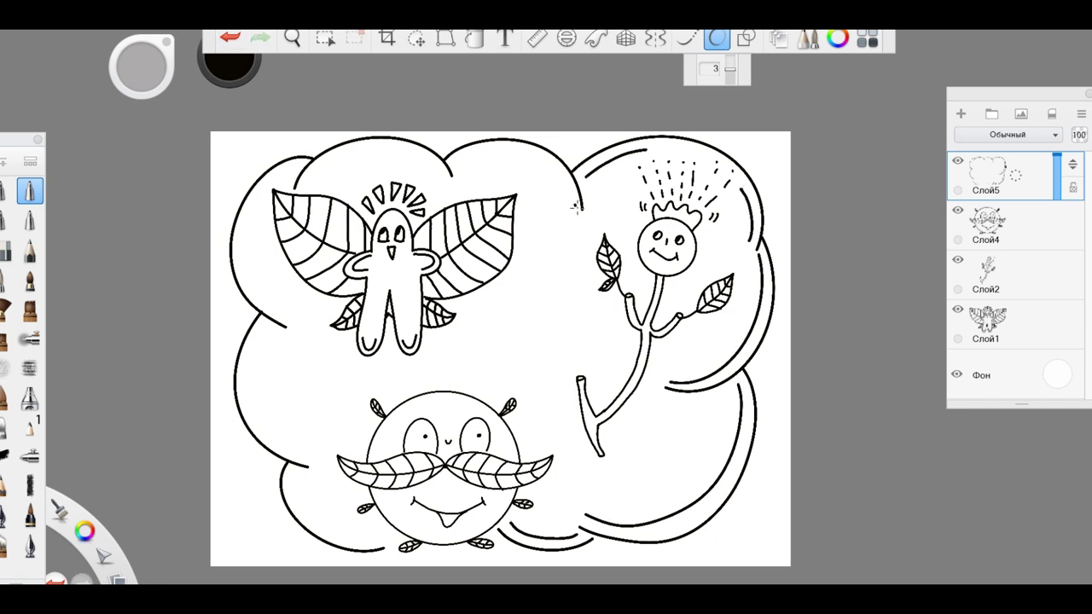
{"action": "mouse_move", "coordinate": [579, 208]}
{"action": "left_mouse_down"}
{"action": "mouse_move", "coordinate": [324, 170]}
{"action": "mouse_move", "coordinate": [308, 184]}
{"action": "left_mouse_up"}
{"action": "mouse_move", "coordinate": [299, 169]}
{"action": "left_mouse_down"}
{"action": "mouse_move", "coordinate": [309, 444]}
{"action": "mouse_move", "coordinate": [371, 533]}
{"action": "left_mouse_up"}
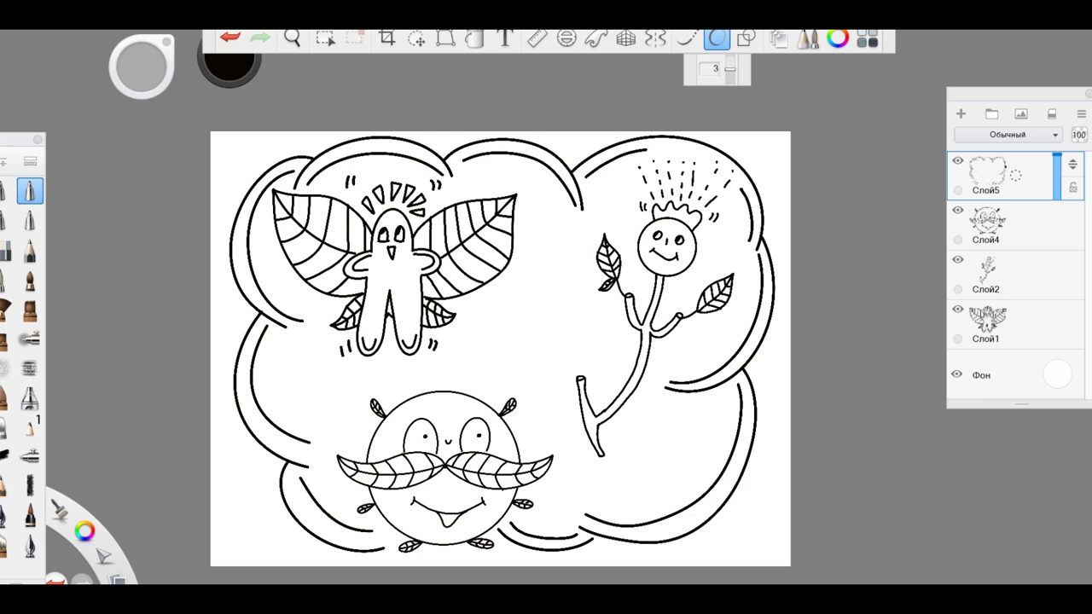
- Draw short motion lines beside the twig character's leaves and next to its legs
{"action": "left_click_drag", "start_coordinate": [743, 296], "coordinate": [739, 307]}
{"action": "left_click_drag", "start_coordinate": [593, 229], "coordinate": [589, 241]}
{"action": "left_click_drag", "start_coordinate": [587, 232], "coordinate": [583, 249]}
{"action": "left_click_drag", "start_coordinate": [574, 415], "coordinate": [567, 444]}
{"action": "left_click_drag", "start_coordinate": [567, 416], "coordinate": [560, 450]}
{"action": "left_click_drag", "start_coordinate": [579, 418], "coordinate": [574, 446]}
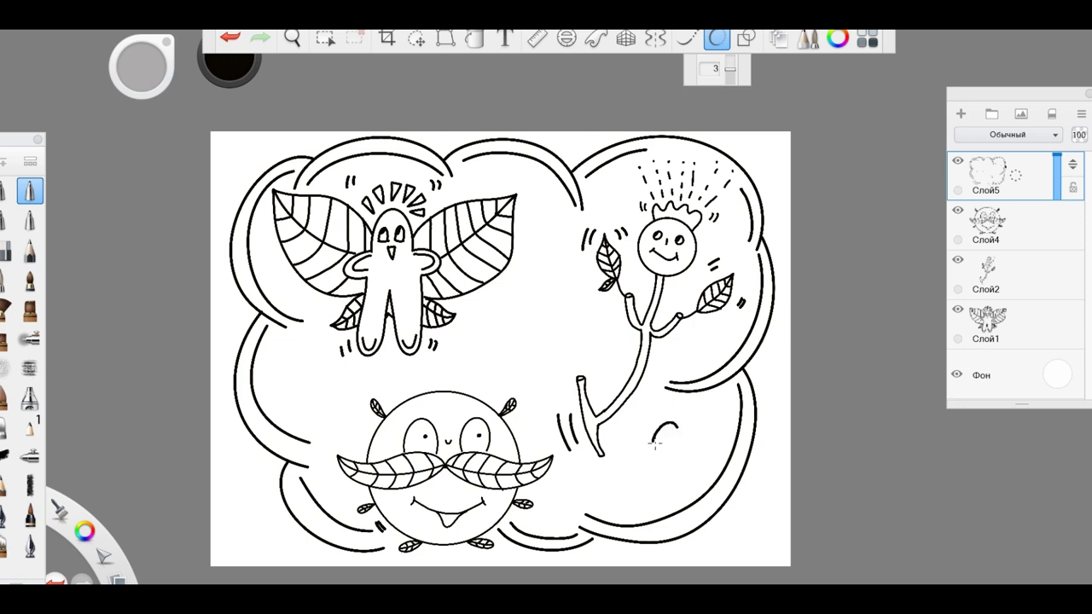
- Draw three small smiling five-armed stars with short motion lines in the empty spaces between and beside the characters
{"action": "left_click_drag", "start_coordinate": [678, 429], "coordinate": [657, 451]}
{"action": "mouse_move", "coordinate": [649, 452]}
{"action": "left_mouse_down"}
{"action": "mouse_move", "coordinate": [654, 442]}
{"action": "mouse_move", "coordinate": [676, 467]}
{"action": "left_mouse_up"}
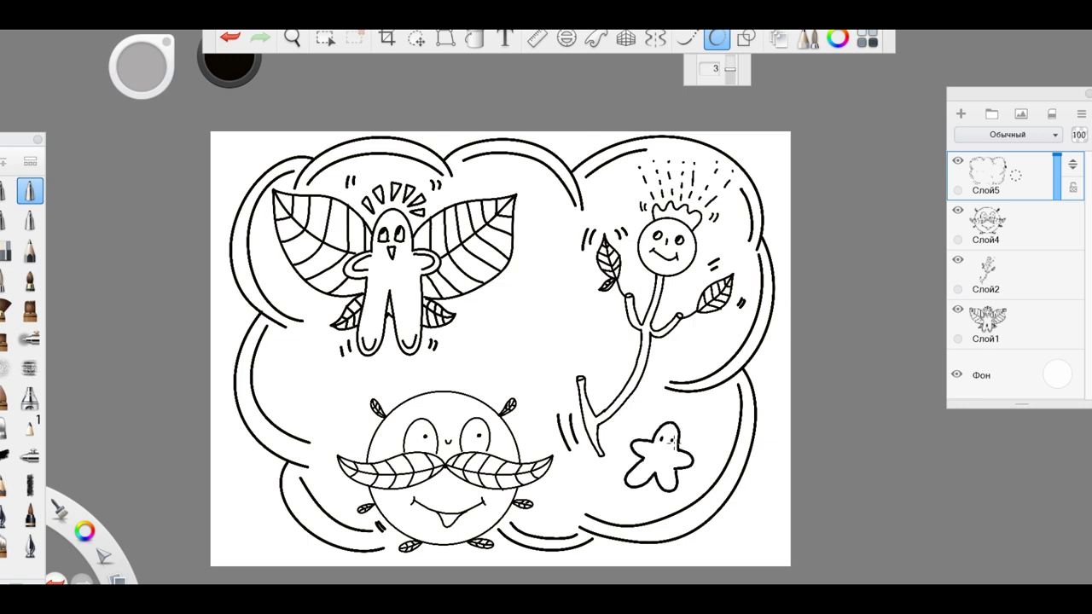
{"action": "mouse_move", "coordinate": [520, 320]}
{"action": "left_mouse_down"}
{"action": "mouse_move", "coordinate": [543, 323]}
{"action": "mouse_move", "coordinate": [528, 350]}
{"action": "left_mouse_up"}
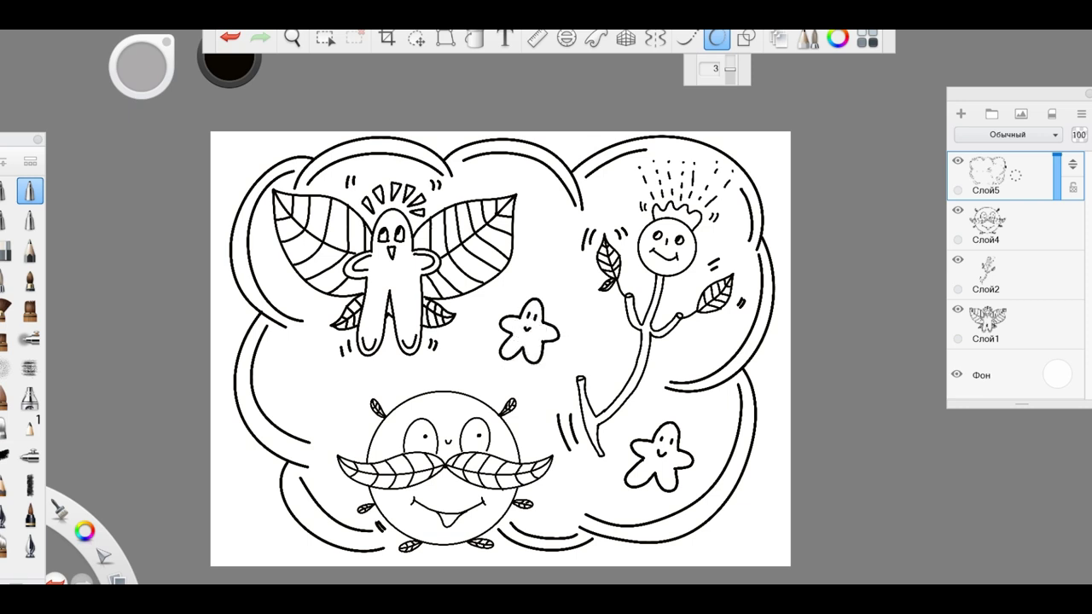
{"action": "left_click_drag", "start_coordinate": [297, 392], "coordinate": [321, 374]}
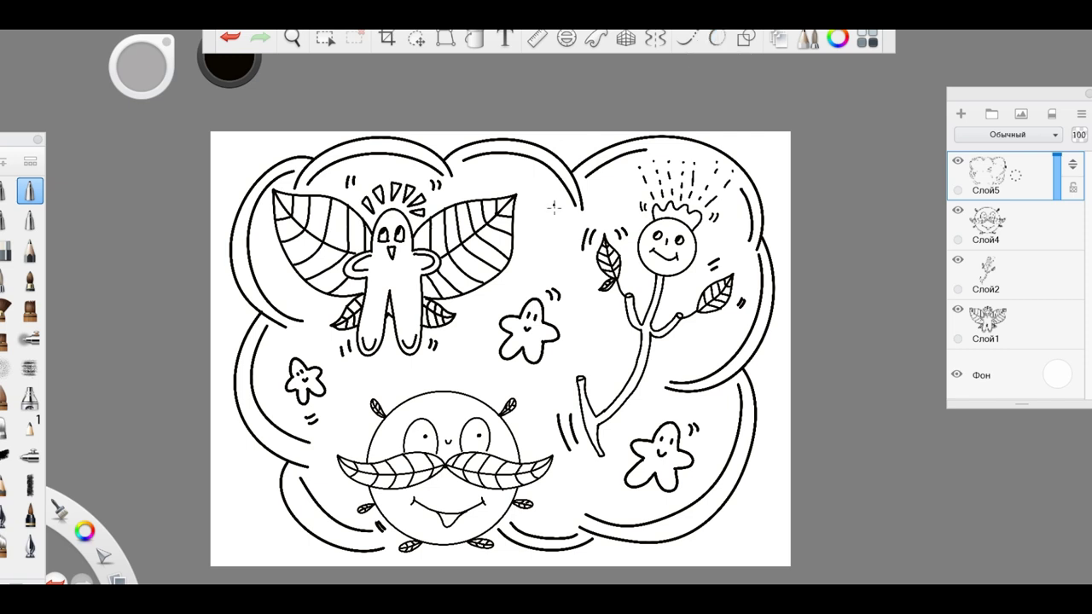
- Draw five small irregular, knobbly blob outlines in the remaining gaps around the characters and stars
{"action": "mouse_move", "coordinate": [546, 209]}
{"action": "left_mouse_down"}
{"action": "mouse_move", "coordinate": [556, 199]}
{"action": "mouse_move", "coordinate": [534, 254]}
{"action": "mouse_move", "coordinate": [529, 215]}
{"action": "left_mouse_up"}
{"action": "left_click", "coordinate": [717, 37]}
{"action": "mouse_move", "coordinate": [602, 338]}
{"action": "left_mouse_down"}
{"action": "mouse_move", "coordinate": [592, 341]}
{"action": "mouse_move", "coordinate": [603, 325]}
{"action": "mouse_move", "coordinate": [603, 347]}
{"action": "left_mouse_up"}
{"action": "key", "text": "ctrl+z"}
{"action": "mouse_move", "coordinate": [425, 371]}
{"action": "left_mouse_down"}
{"action": "mouse_move", "coordinate": [465, 359]}
{"action": "mouse_move", "coordinate": [418, 368]}
{"action": "left_mouse_up"}
{"action": "left_click_drag", "start_coordinate": [597, 488], "coordinate": [555, 508]}
{"action": "mouse_move", "coordinate": [705, 332]}
{"action": "left_mouse_down"}
{"action": "mouse_move", "coordinate": [689, 345]}
{"action": "mouse_move", "coordinate": [712, 335]}
{"action": "left_mouse_up"}
{"action": "key", "text": "ctrl+z"}
- Draw curved bands across the rounded ends of the blobs beside the middle star, beside the winged character's wing and below its legs
{"action": "scroll", "coordinate": [581, 314], "scroll_direction": "up", "scroll_amount": 3}
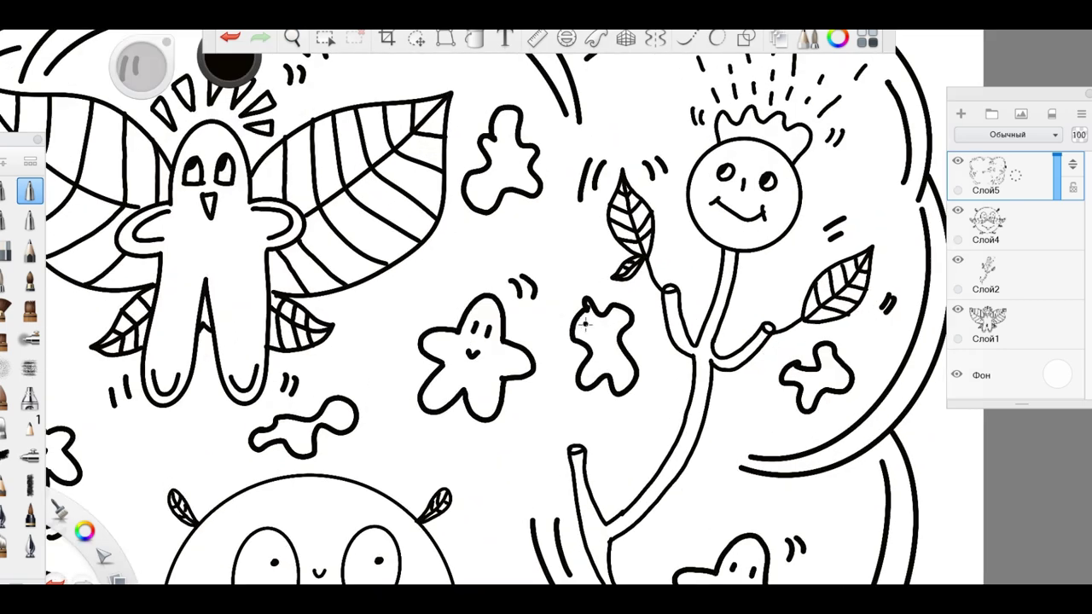
{"action": "left_click_drag", "start_coordinate": [587, 314], "coordinate": [591, 345]}
{"action": "left_click_drag", "start_coordinate": [608, 312], "coordinate": [626, 322]}
{"action": "left_click_drag", "start_coordinate": [595, 367], "coordinate": [604, 379]}
{"action": "left_click_drag", "start_coordinate": [613, 375], "coordinate": [633, 380]}
{"action": "left_click_drag", "start_coordinate": [505, 109], "coordinate": [512, 126]}
{"action": "left_click_drag", "start_coordinate": [495, 135], "coordinate": [489, 160]}
{"action": "left_click_drag", "start_coordinate": [469, 193], "coordinate": [498, 198]}
{"action": "left_click_drag", "start_coordinate": [537, 174], "coordinate": [529, 193]}
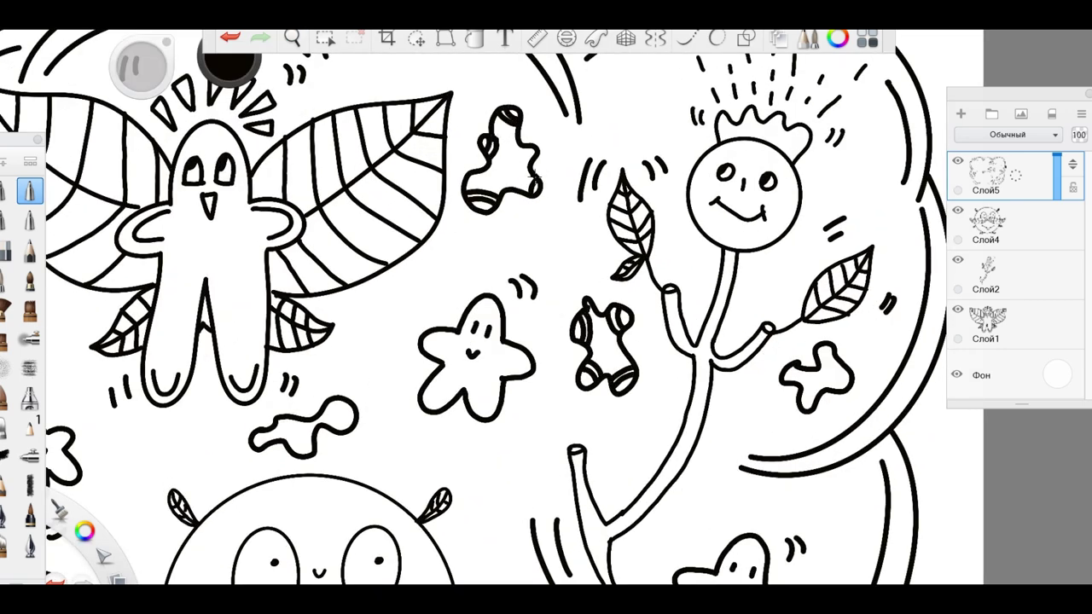
{"action": "left_click_drag", "start_coordinate": [536, 150], "coordinate": [520, 169]}
{"action": "mouse_move", "coordinate": [342, 397]}
{"action": "left_mouse_down"}
{"action": "mouse_move", "coordinate": [350, 427]}
{"action": "mouse_move", "coordinate": [295, 449]}
{"action": "left_mouse_up"}
{"action": "mouse_move", "coordinate": [256, 431]}
{"action": "left_mouse_down"}
{"action": "mouse_move", "coordinate": [290, 423]}
{"action": "mouse_move", "coordinate": [271, 443]}
{"action": "left_mouse_up"}
- Decorate the remaining blobs beside and below the twig character with end bands and add small dots inside the blobs
{"action": "left_click_drag", "start_coordinate": [566, 378], "coordinate": [587, 34]}
{"action": "left_click_drag", "start_coordinate": [631, 314], "coordinate": [650, 307]}
{"action": "left_click_drag", "start_coordinate": [567, 326], "coordinate": [592, 302]}
{"action": "left_click_drag", "start_coordinate": [548, 329], "coordinate": [565, 350]}
{"action": "left_click_drag", "start_coordinate": [768, 293], "coordinate": [615, 549]}
{"action": "left_click_drag", "start_coordinate": [694, 280], "coordinate": [707, 298]}
{"action": "mouse_move", "coordinate": [679, 260]}
{"action": "left_mouse_down"}
{"action": "mouse_move", "coordinate": [702, 273]}
{"action": "mouse_move", "coordinate": [677, 291]}
{"action": "left_mouse_up"}
{"action": "left_click_drag", "start_coordinate": [669, 302], "coordinate": [681, 309]}
{"action": "scroll", "coordinate": [427, 308], "scroll_direction": "down", "scroll_amount": 5}
{"action": "scroll", "coordinate": [426, 307], "scroll_direction": "up", "scroll_amount": 4}
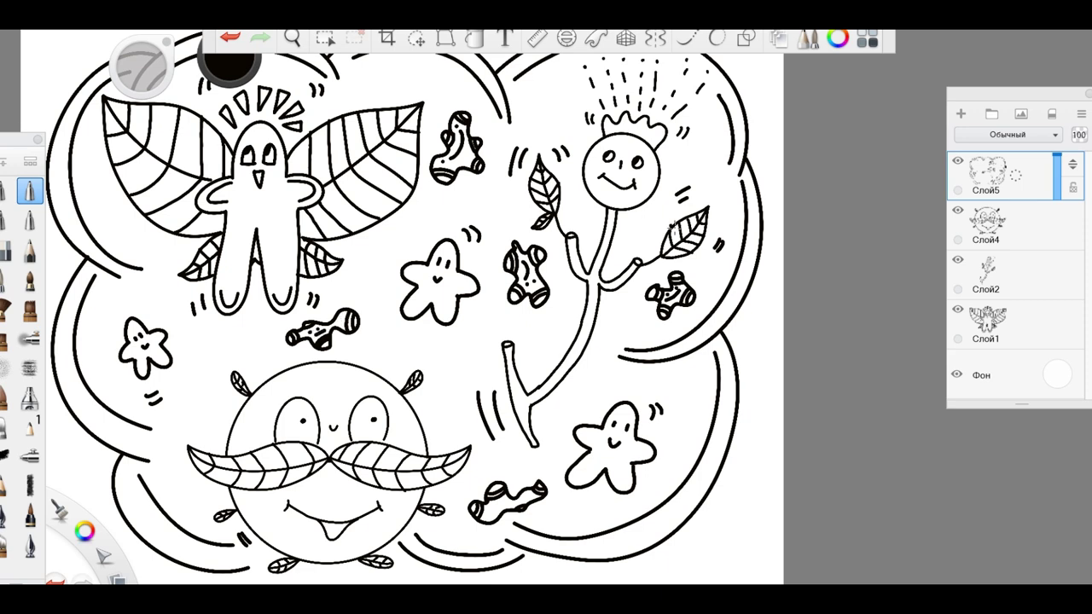
{"action": "scroll", "coordinate": [650, 336], "scroll_direction": "down", "scroll_amount": 2}
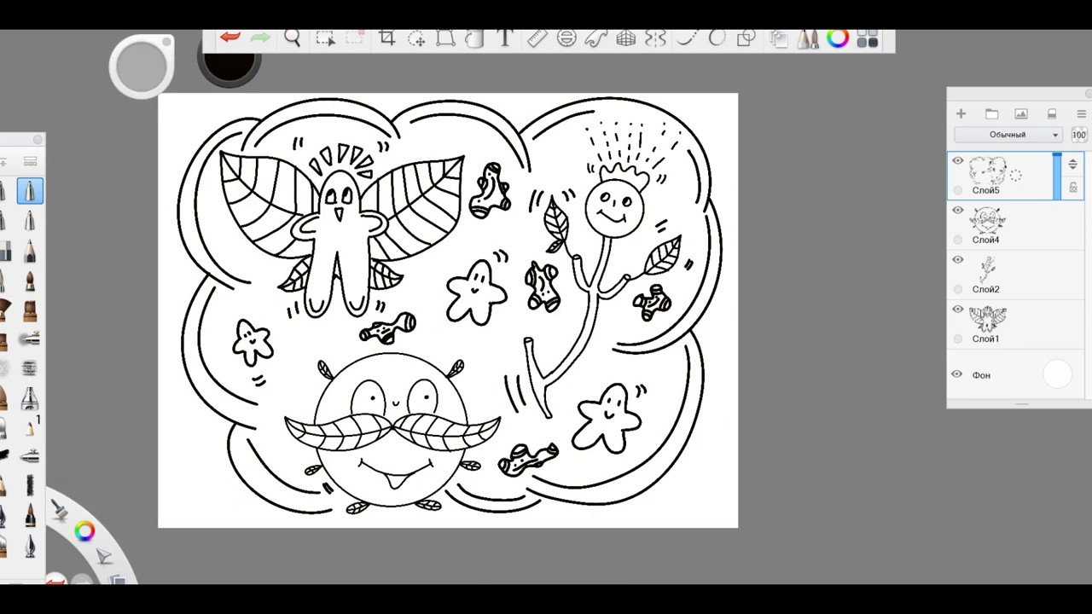
- Add extra thin arcs between the inner and outer cloud outlines, following the lobes of the frame
{"action": "key", "text": "o"}
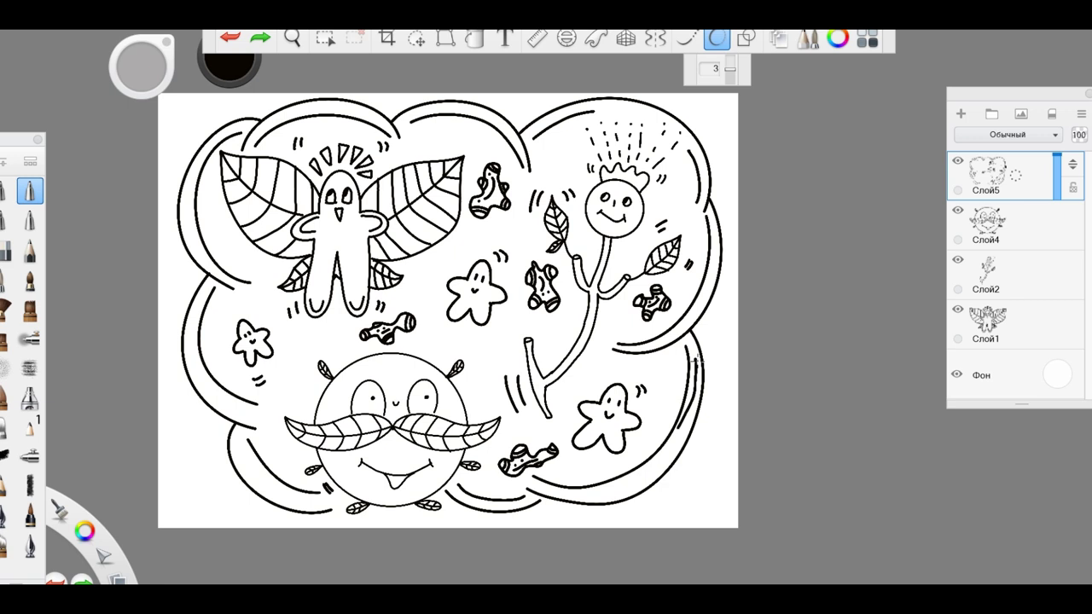
{"action": "left_click_drag", "start_coordinate": [698, 376], "coordinate": [706, 395]}
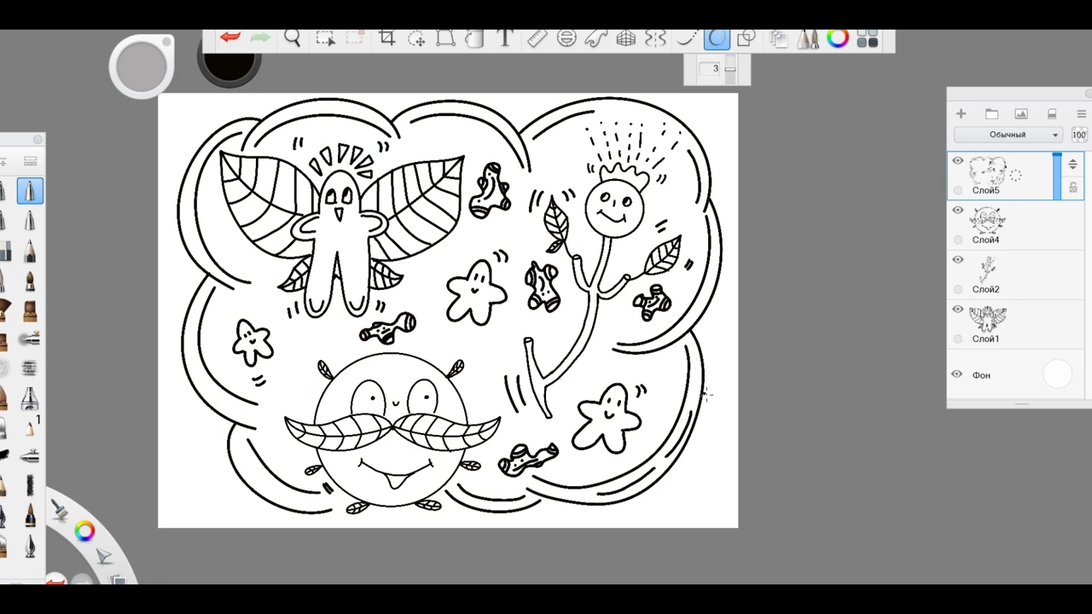
{"action": "left_click_drag", "start_coordinate": [713, 235], "coordinate": [715, 281]}
{"action": "mouse_move", "coordinate": [506, 121]}
{"action": "left_mouse_down"}
{"action": "mouse_move", "coordinate": [342, 111]}
{"action": "mouse_move", "coordinate": [193, 239]}
{"action": "left_mouse_up"}
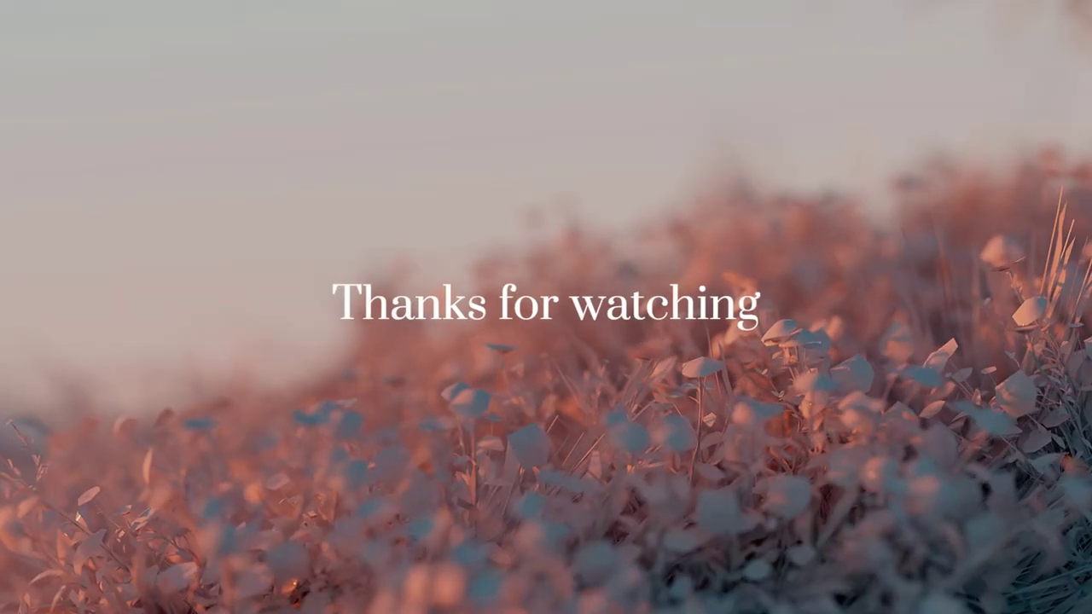